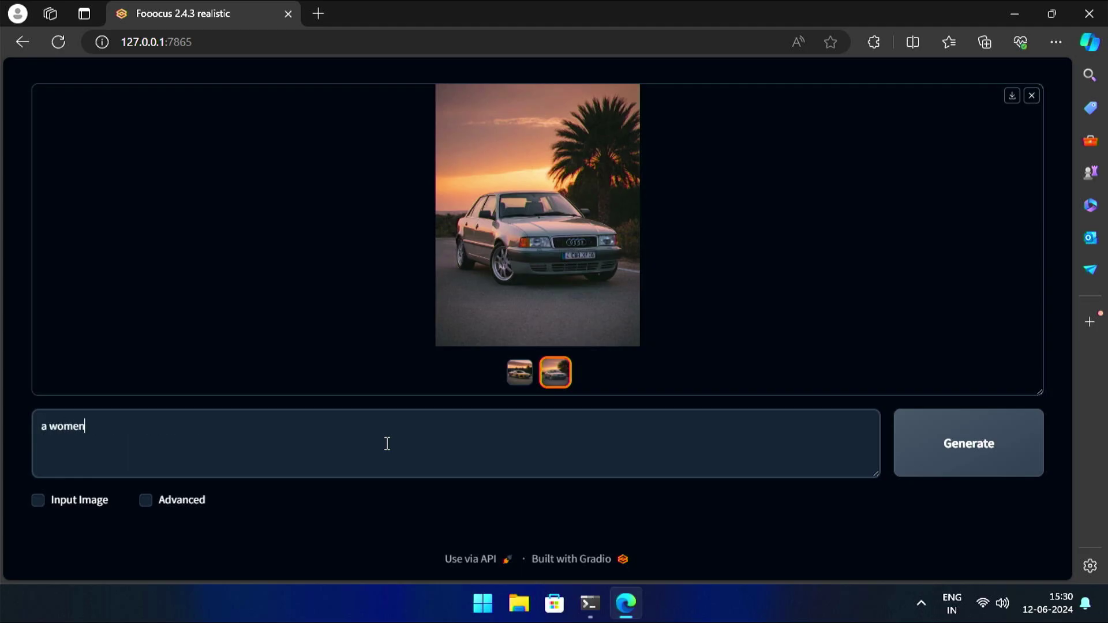
Step: Generate images for 'a women', append ', full body', regenerate, and reveal the advanced settings
{"action": "key", "text": "ctrl+Return"}
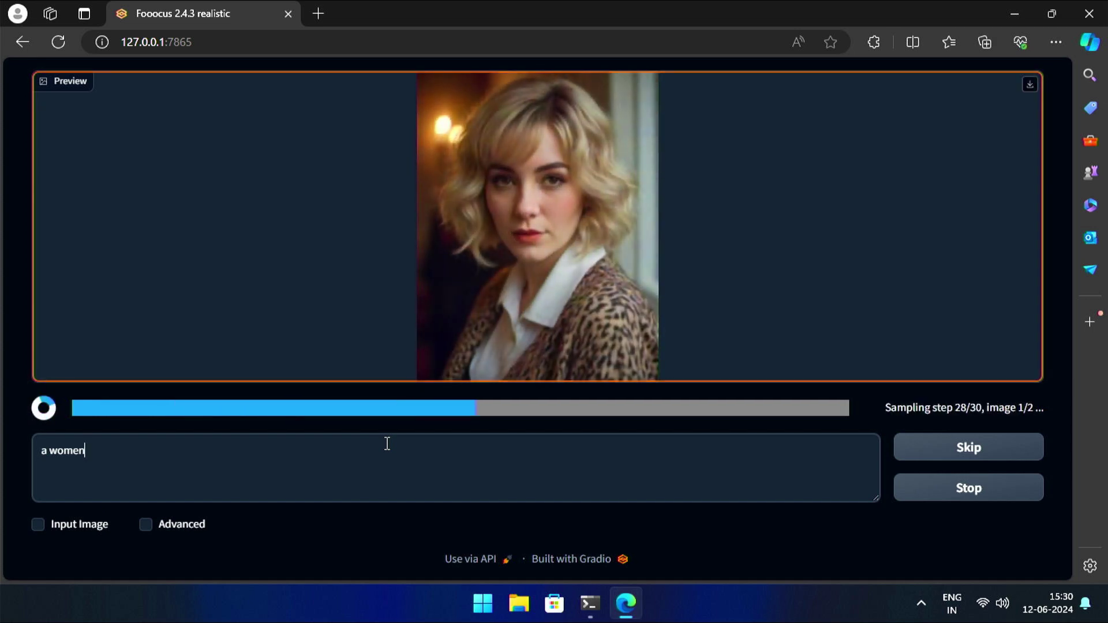
{"action": "type", "text": ", full body"}
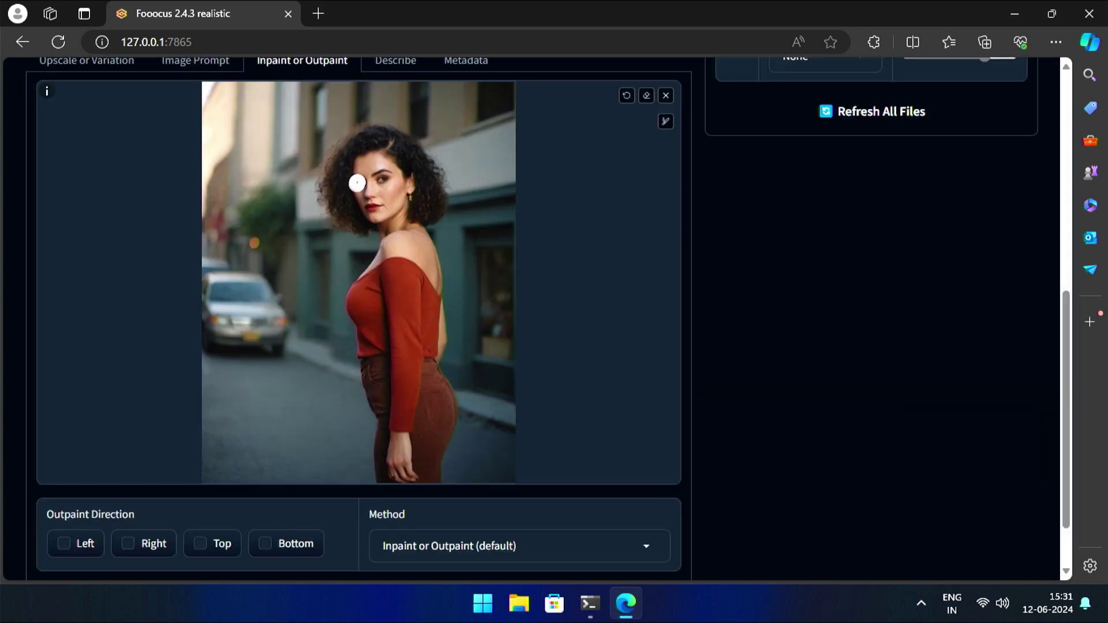
{"action": "mouse_move", "coordinate": [361, 182]}
{"action": "left_mouse_down"}
{"action": "mouse_move", "coordinate": [390, 181]}
{"action": "mouse_move", "coordinate": [356, 184]}
{"action": "left_mouse_up"}
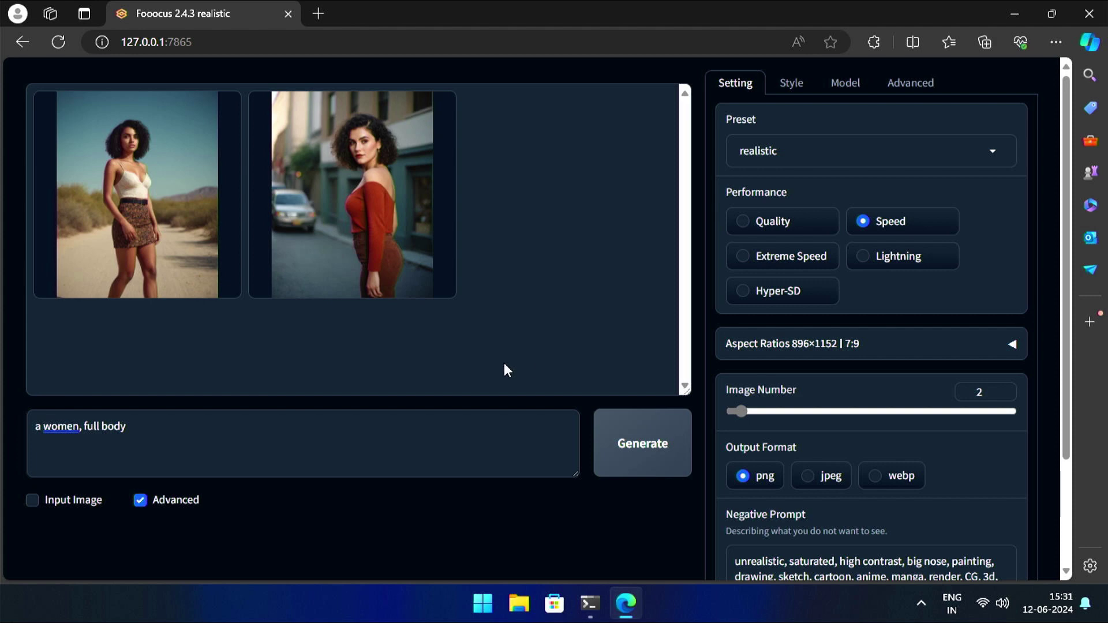
Step: Scroll the settings panel and open the Advanced and Model tabs to see base model and LoRAs
{"action": "scroll", "coordinate": [496, 367], "scroll_direction": "down", "scroll_amount": 3}
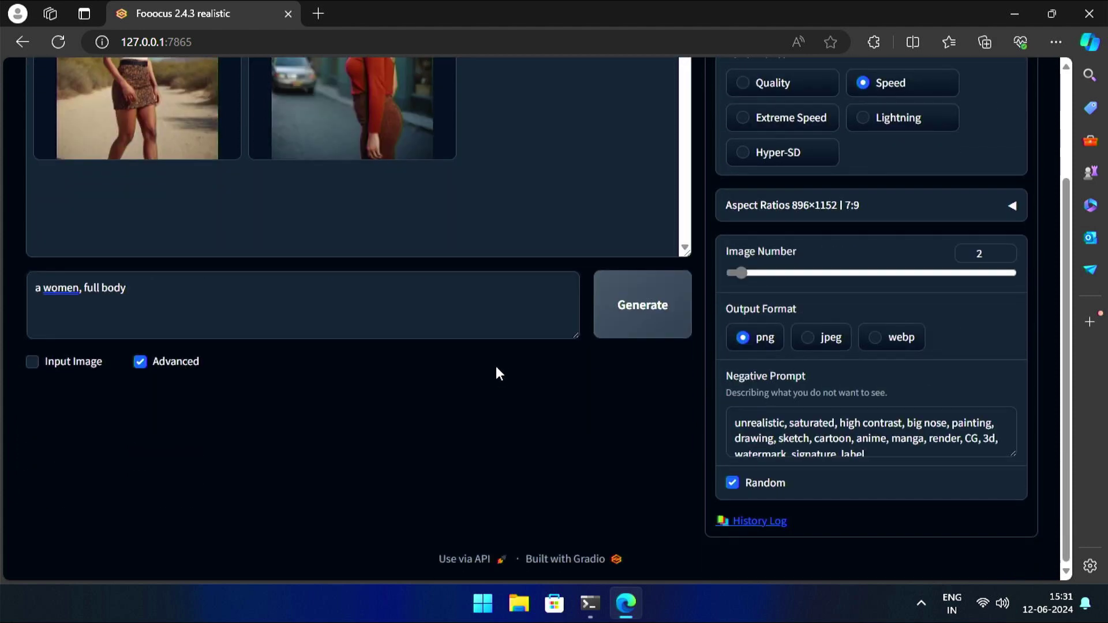
{"action": "scroll", "coordinate": [494, 381], "scroll_direction": "up", "scroll_amount": 3}
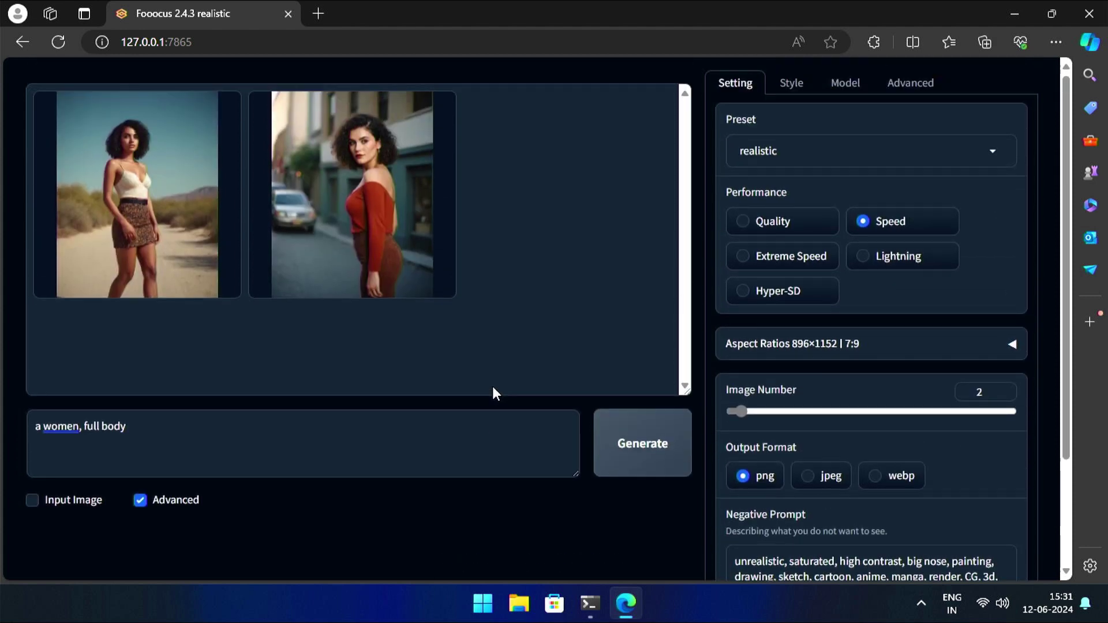
{"action": "scroll", "coordinate": [500, 334], "scroll_direction": "down", "scroll_amount": 3}
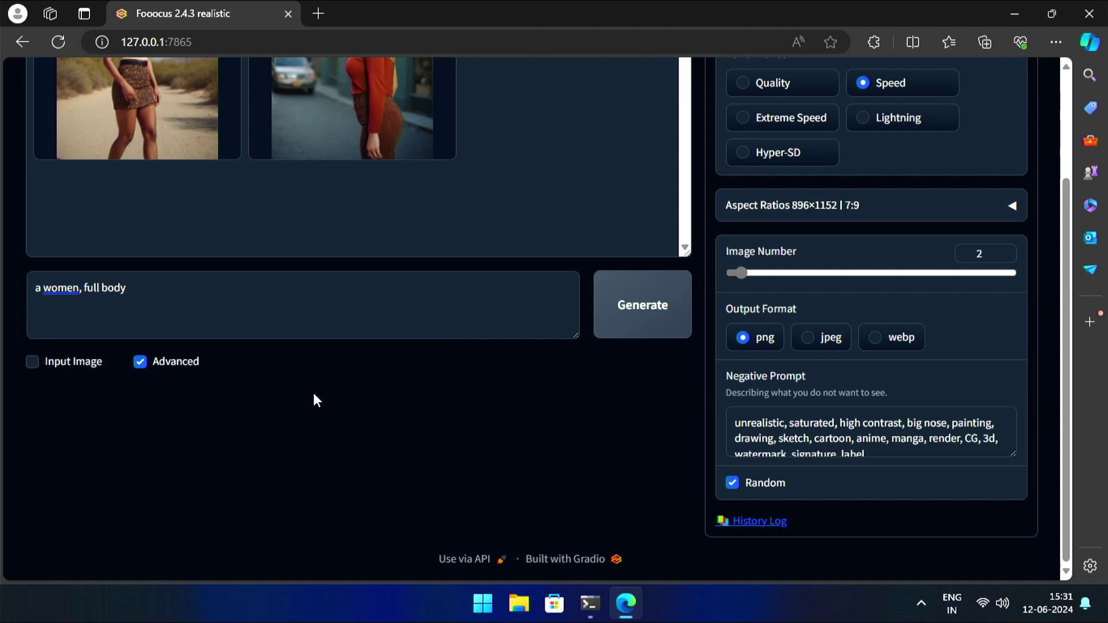
{"action": "scroll", "coordinate": [468, 401], "scroll_direction": "up", "scroll_amount": 3}
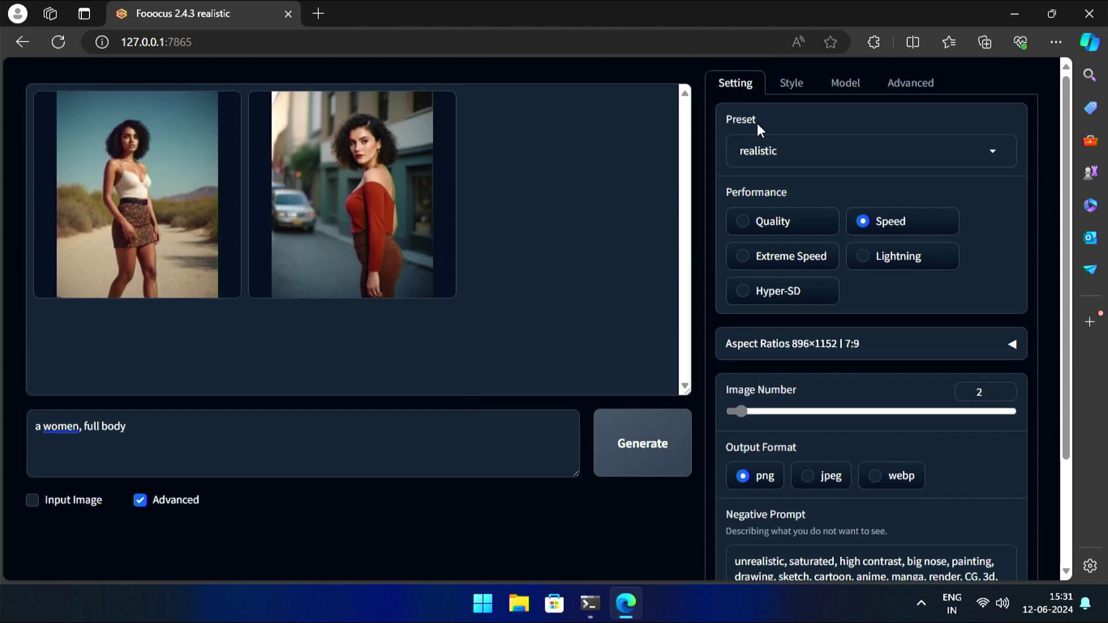
{"action": "left_click", "coordinate": [900, 82]}
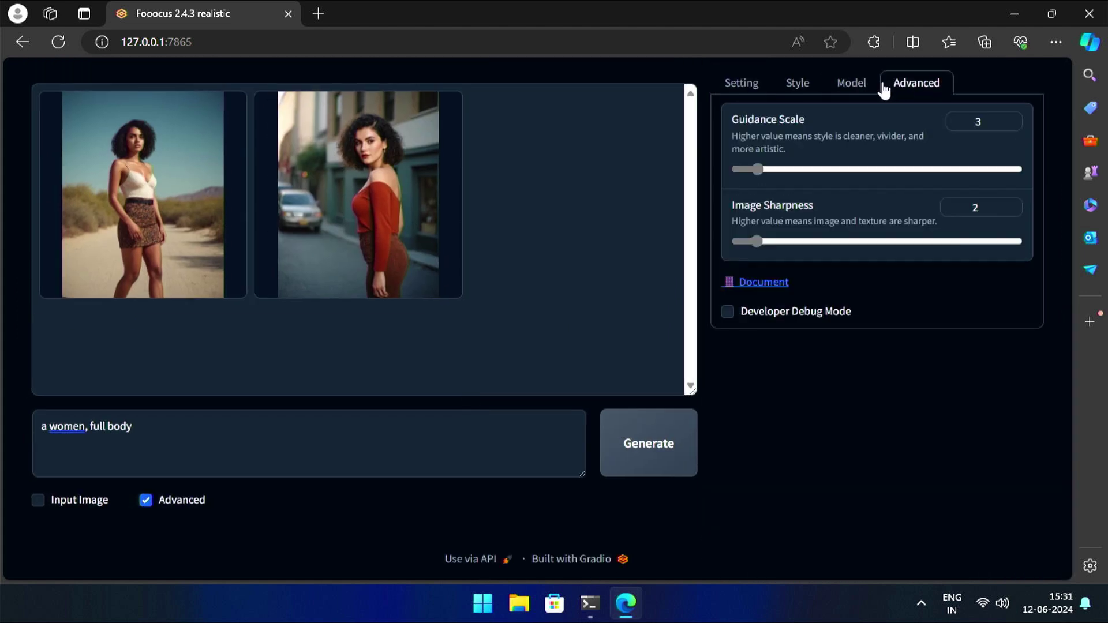
{"action": "left_click", "coordinate": [850, 83]}
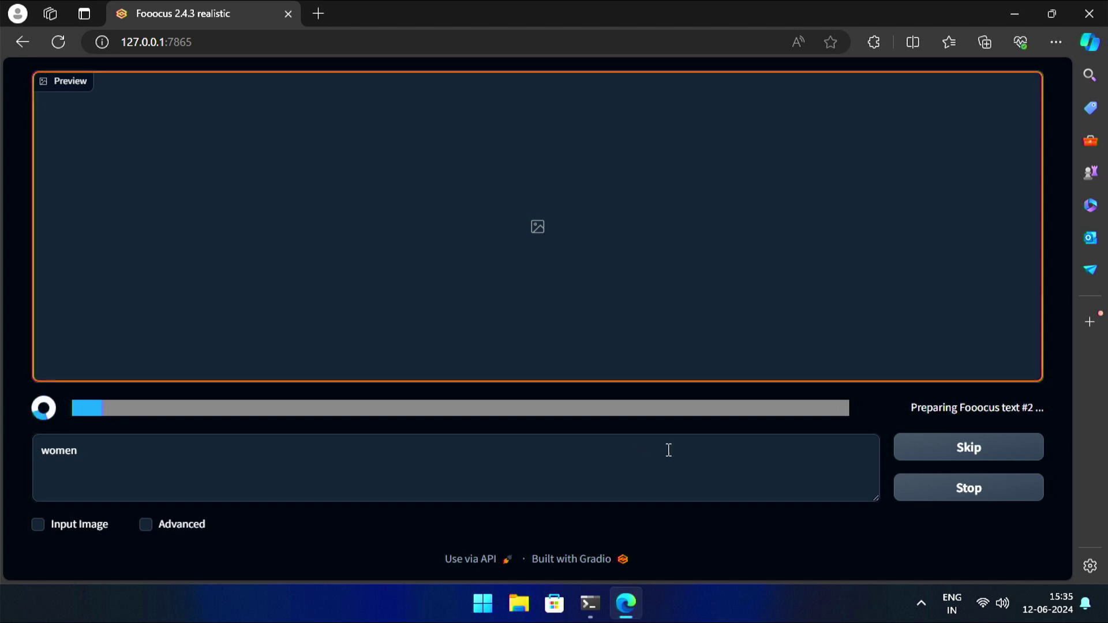
Step: Check generation progress in the command window and switch the browser to full screen
{"action": "left_click", "coordinate": [600, 610]}
{"action": "left_click", "coordinate": [600, 610]}
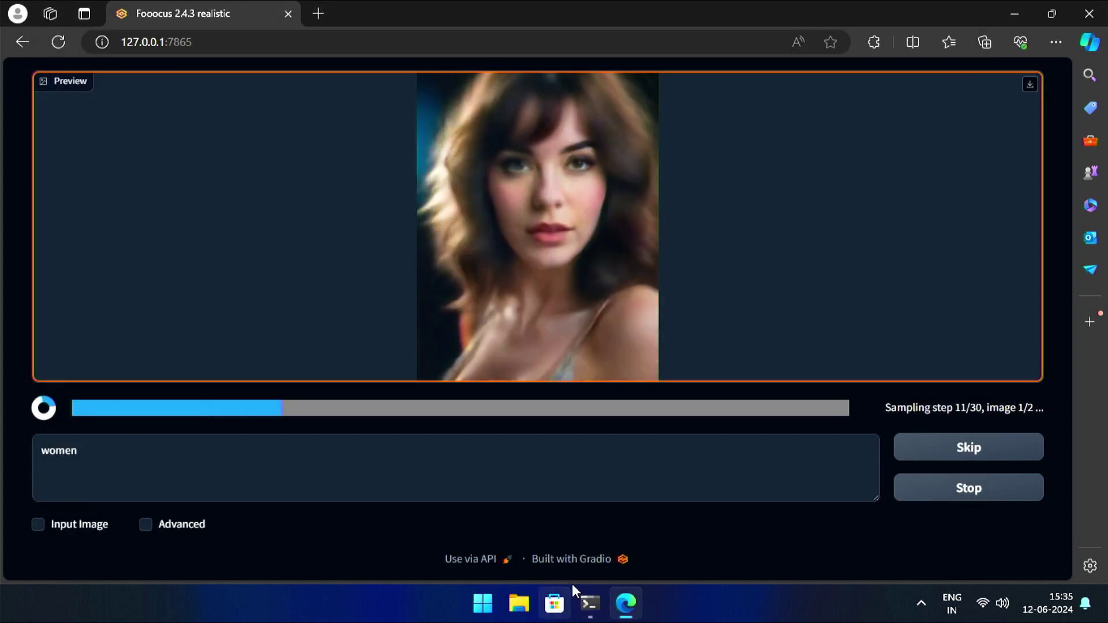
{"action": "key", "text": "F11"}
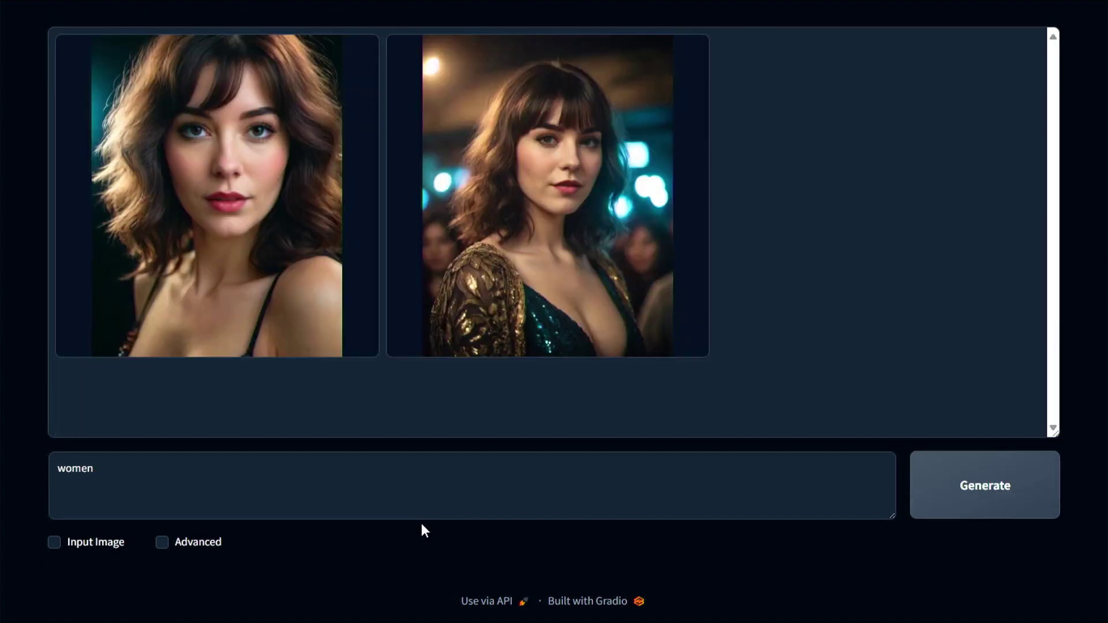
Step: Browse the two 'women' portraits in the full-screen viewer, then return to the prompt
{"action": "left_click", "coordinate": [432, 313]}
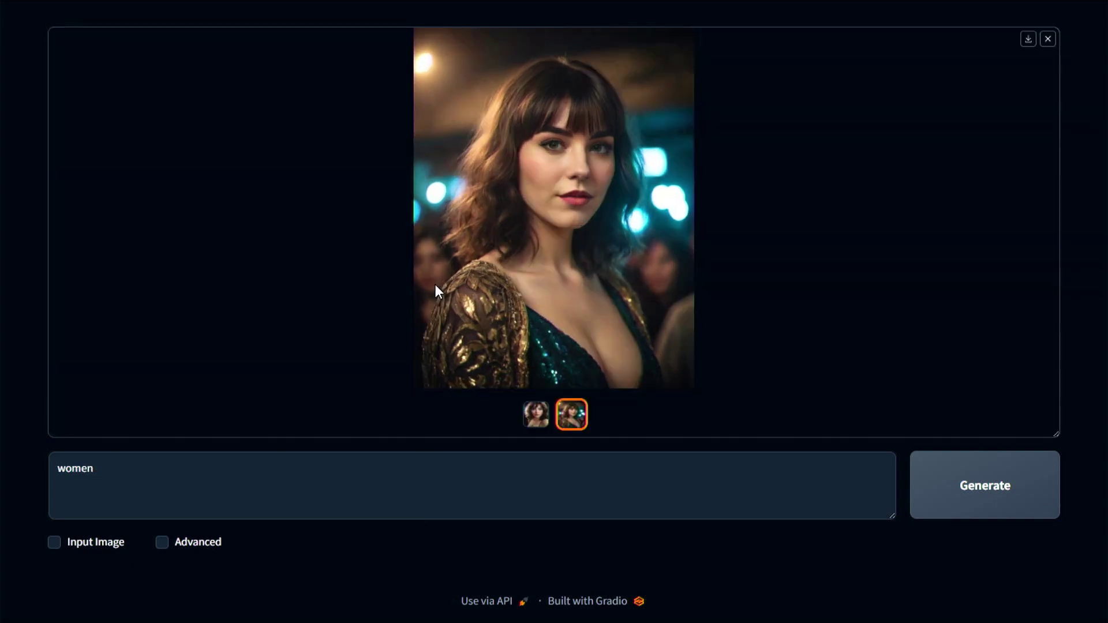
{"action": "left_click", "coordinate": [468, 300]}
{"action": "left_click", "coordinate": [7, 314]}
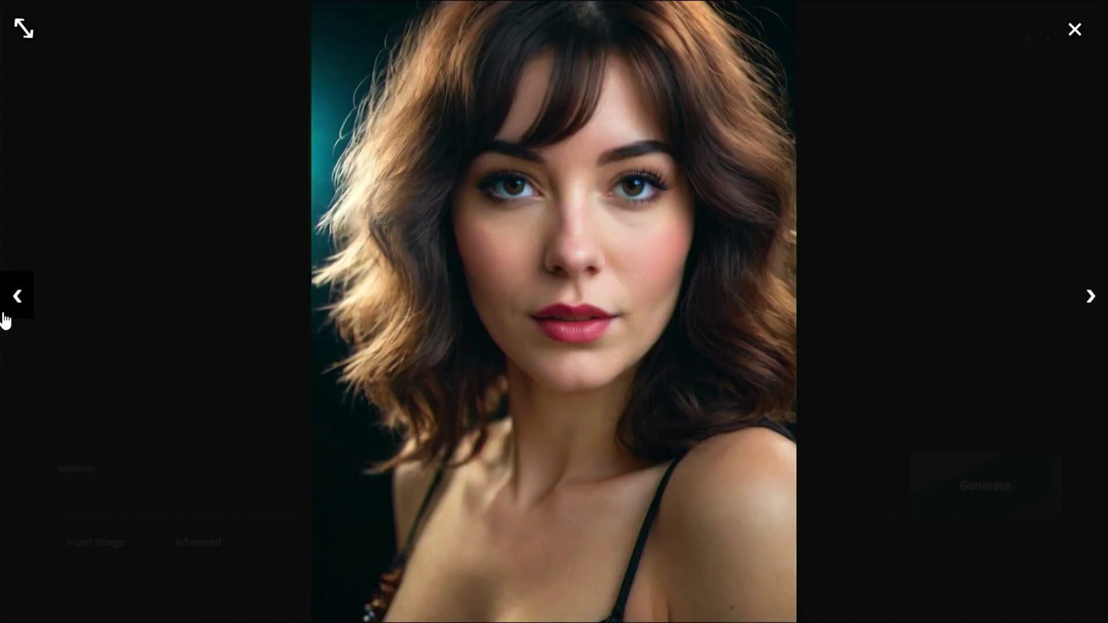
{"action": "left_click", "coordinate": [1075, 30]}
{"action": "left_click", "coordinate": [542, 509]}
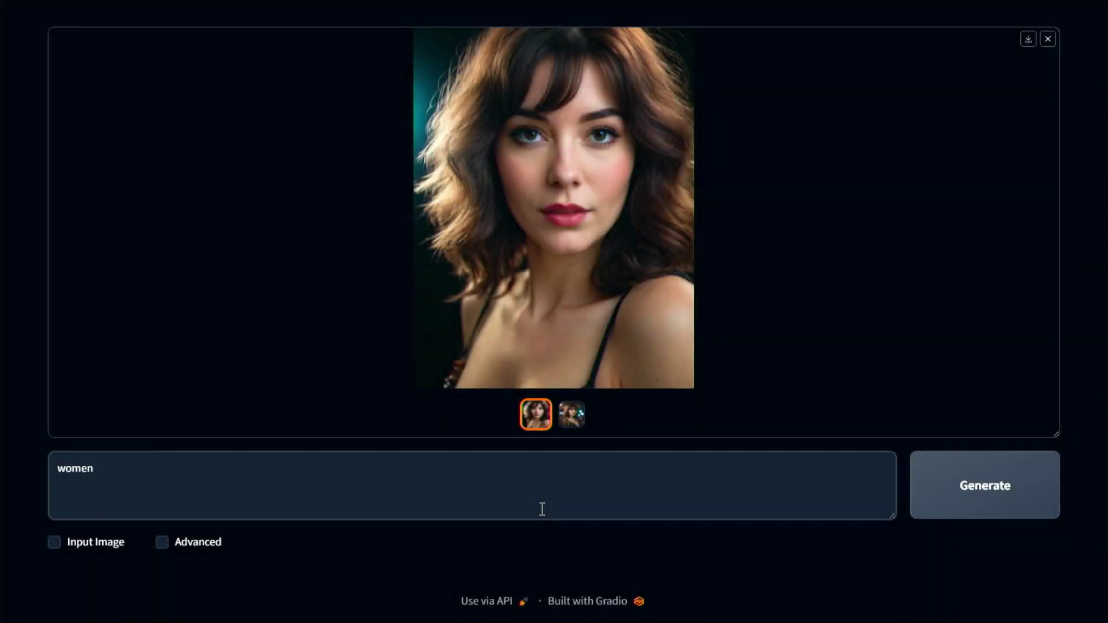
Step: Generate images of 'women wearing sunglasses', then trim the prompt back to 'women'
{"action": "type", "text": "wearing"}
{"action": "type", "text": " sung;lass"}
{"action": "type", "text": "lass"}
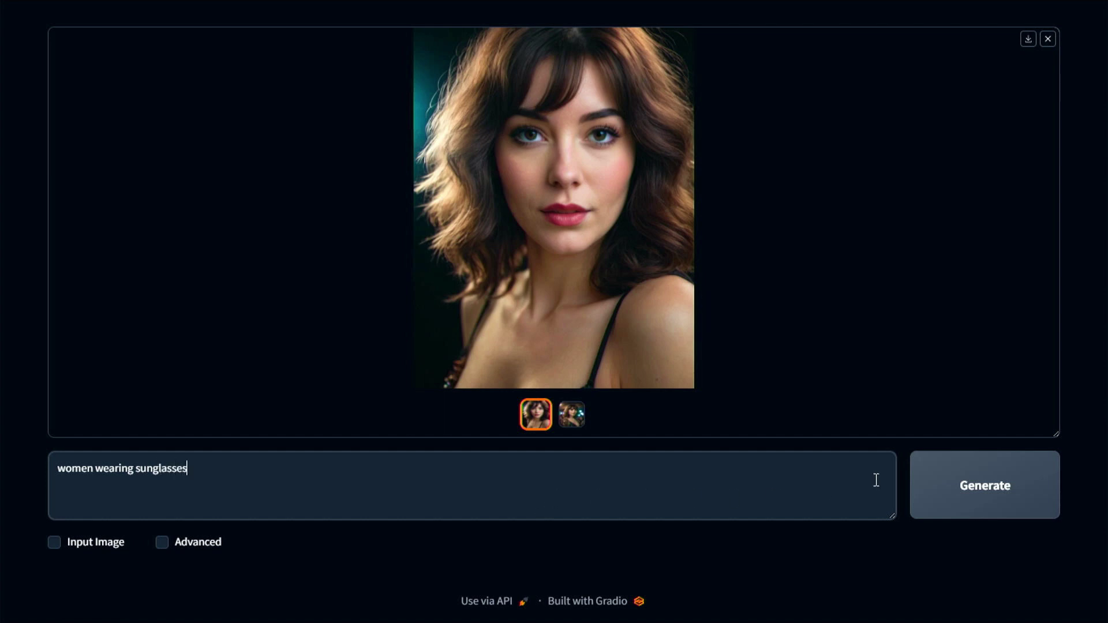
{"action": "left_click", "coordinate": [970, 490]}
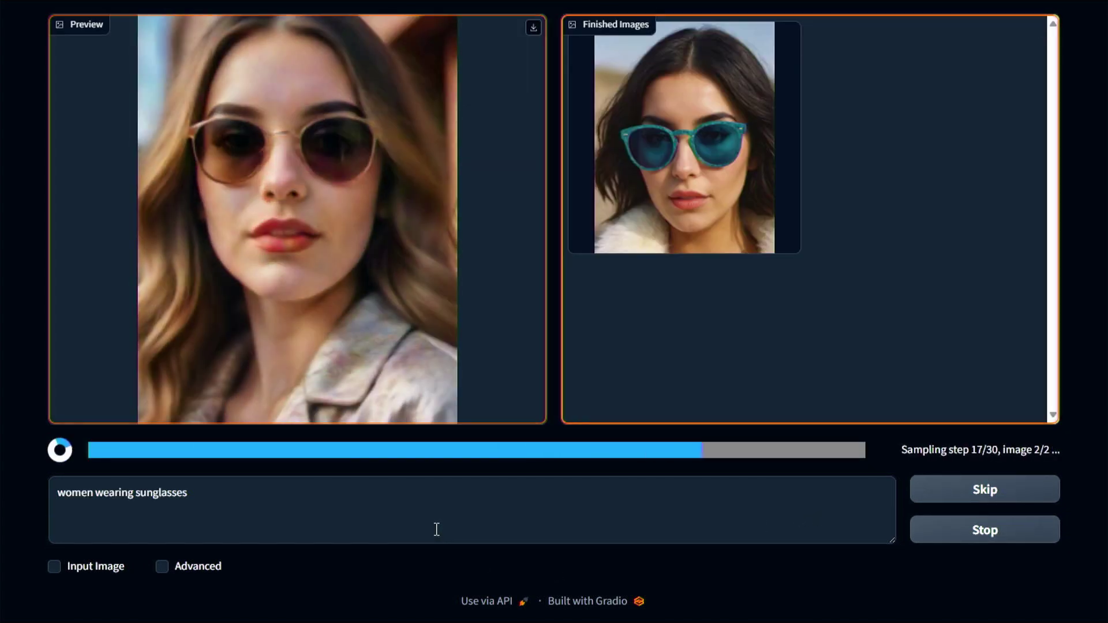
{"action": "left_click", "coordinate": [373, 509]}
{"action": "key", "text": "BackSpace"}
{"action": "key", "text": "BackSpace"}
{"action": "key", "text": "BackSpace"}
{"action": "key", "text": "BackSpace"}
{"action": "key", "text": "BackSpace"}
{"action": "key", "text": "BackSpace"}
{"action": "key", "text": "BackSpace"}
{"action": "key", "text": "BackSpace"}
{"action": "key", "text": "BackSpace"}
{"action": "key", "text": "BackSpace"}
{"action": "key", "text": "BackSpace"}
{"action": "key", "text": "BackSpace"}
{"action": "key", "text": "BackSpace"}
{"action": "key", "text": "BackSpace"}
{"action": "key", "text": "BackSpace"}
{"action": "key", "text": "BackSpace"}
{"action": "key", "text": "BackSpace"}
{"action": "key", "text": "BackSpace"}
{"action": "key", "text": "BackSpace"}
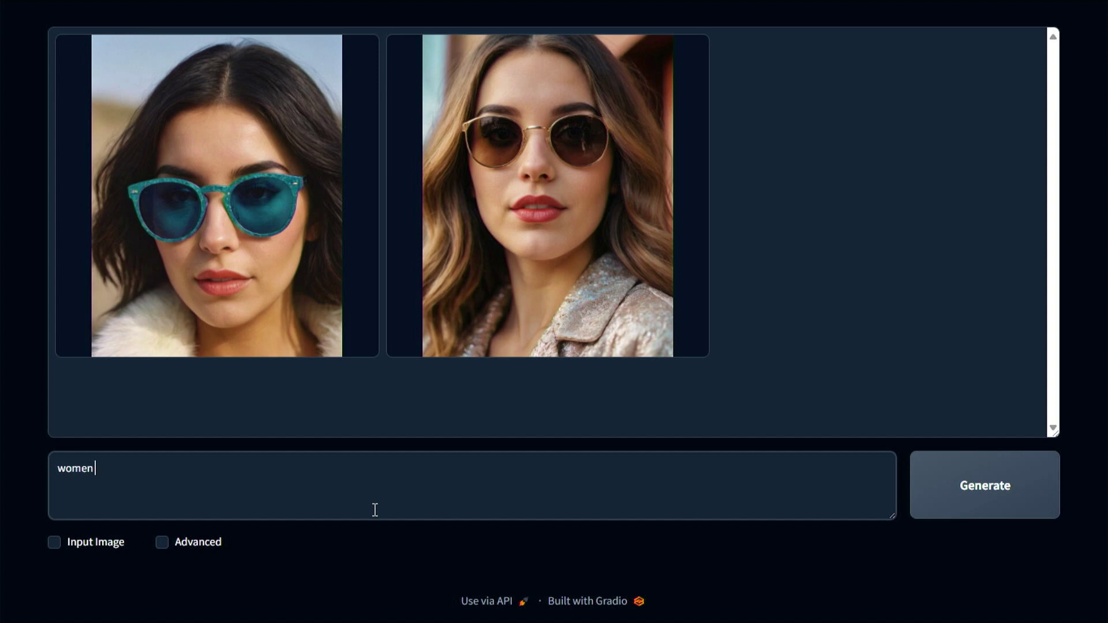
Step: Add 'orange shirt and white pants' to the prompt, generate, and view the seaside result full screen
{"action": "type", "text": "range shirt and white pant"}
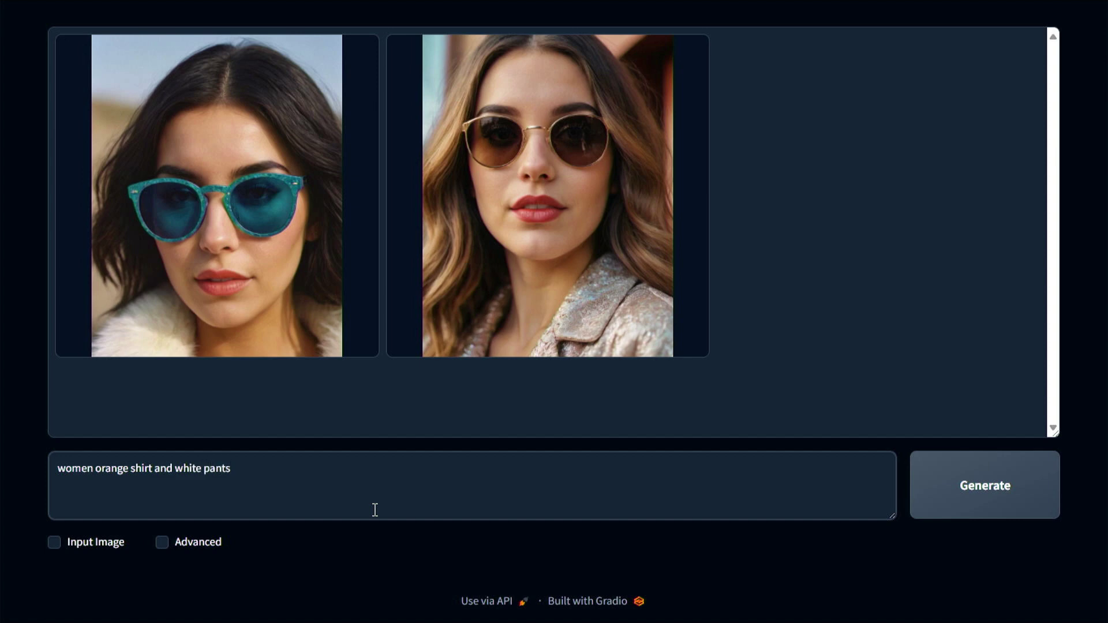
{"action": "type", "text": "s"}
{"action": "key", "text": "ctrl+Return"}
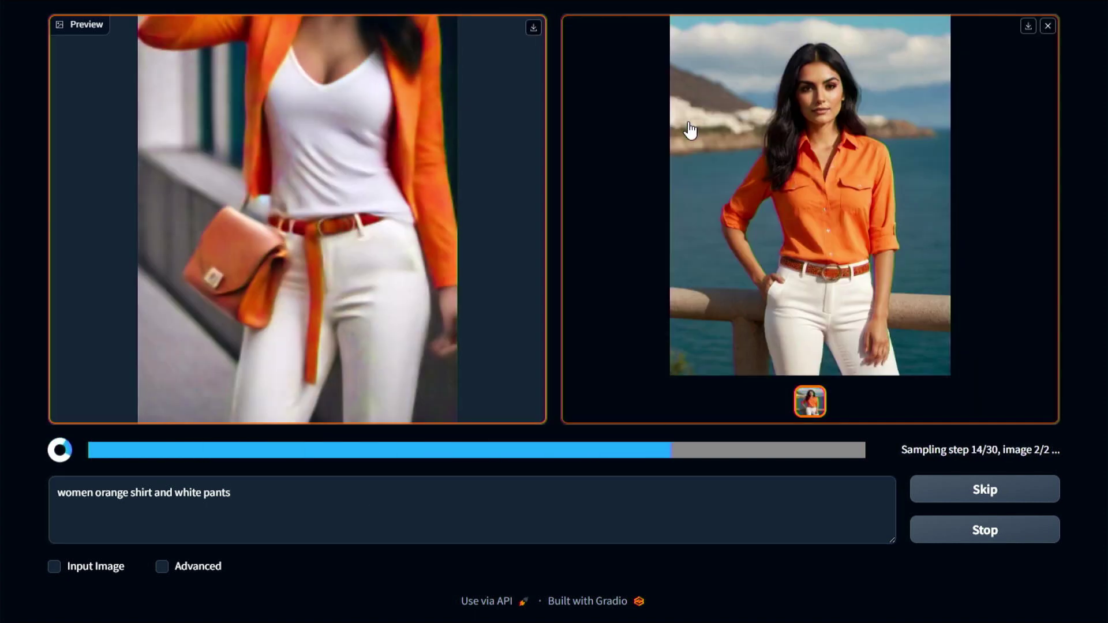
{"action": "left_click", "coordinate": [799, 186]}
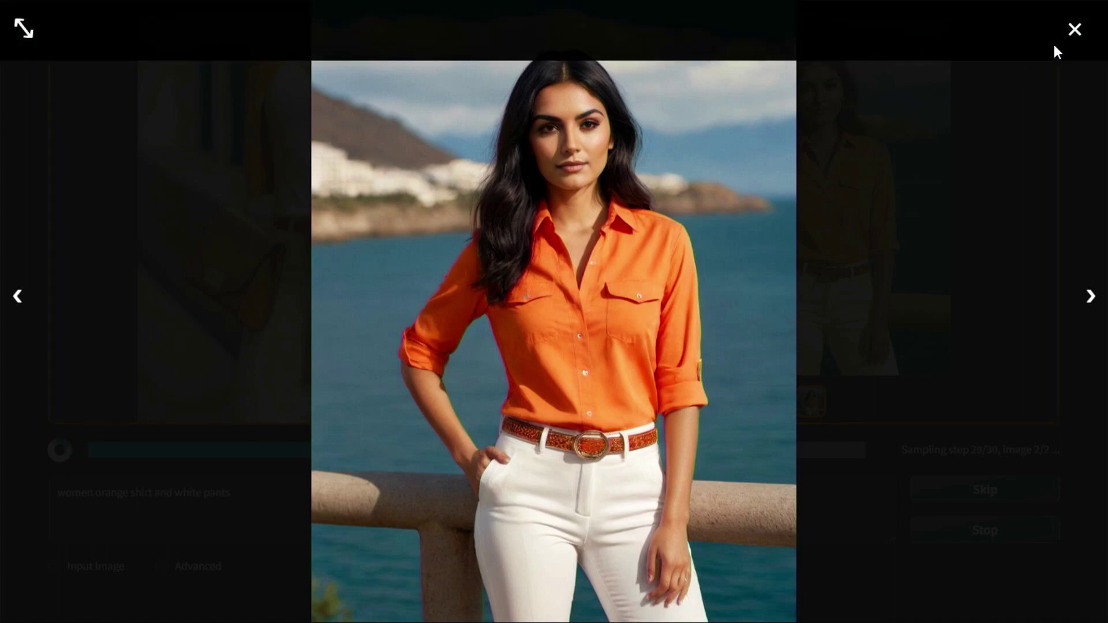
{"action": "left_click", "coordinate": [1073, 29]}
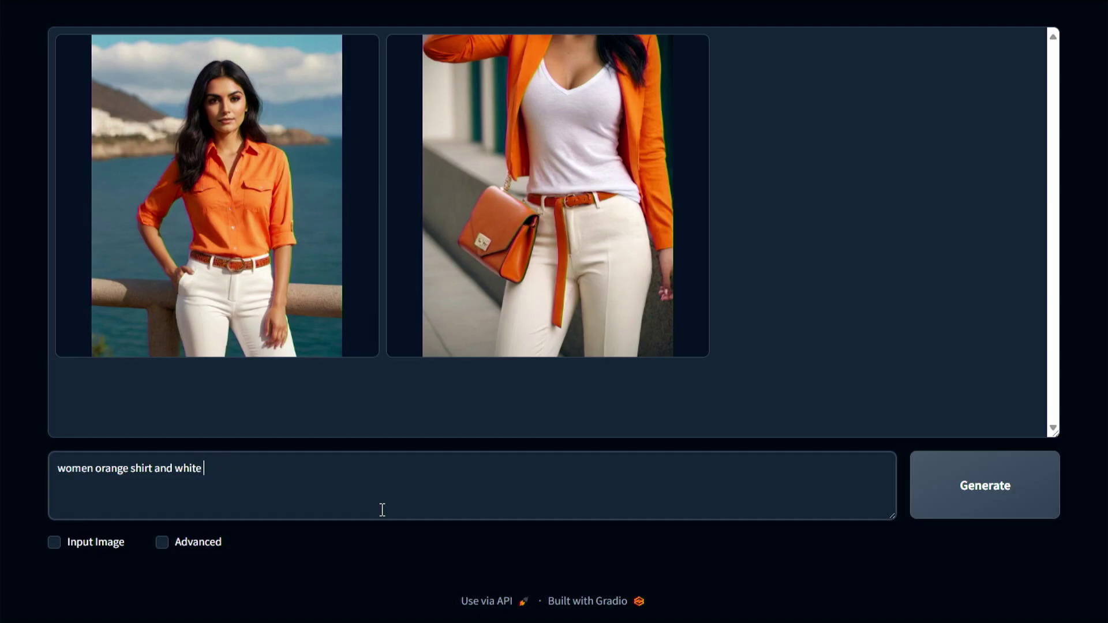
Step: Change 'pants' to 'shorts', generate, and view the lace-shirt image full screen
{"action": "type", "text": "horts"}
{"action": "key", "text": "ctrl+Return"}
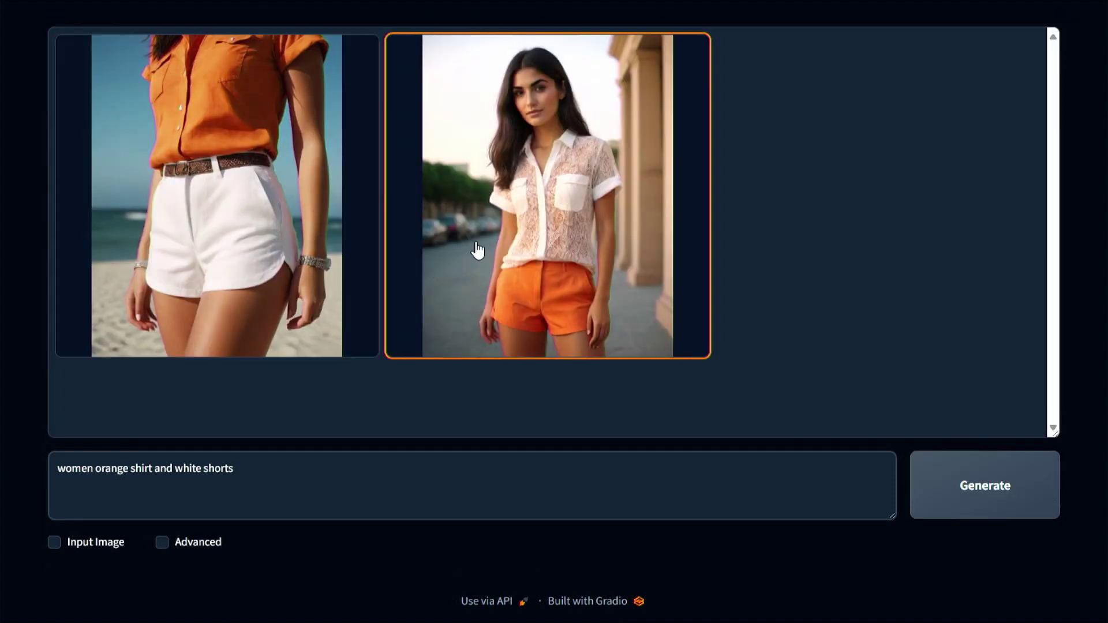
{"action": "left_click", "coordinate": [477, 250]}
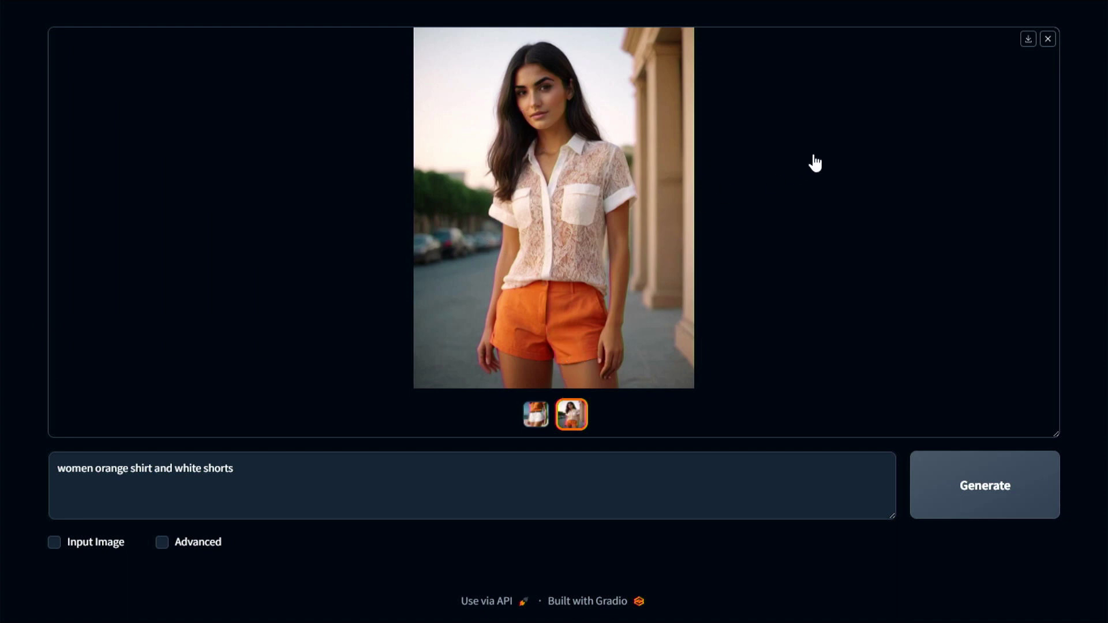
{"action": "left_click", "coordinate": [857, 165]}
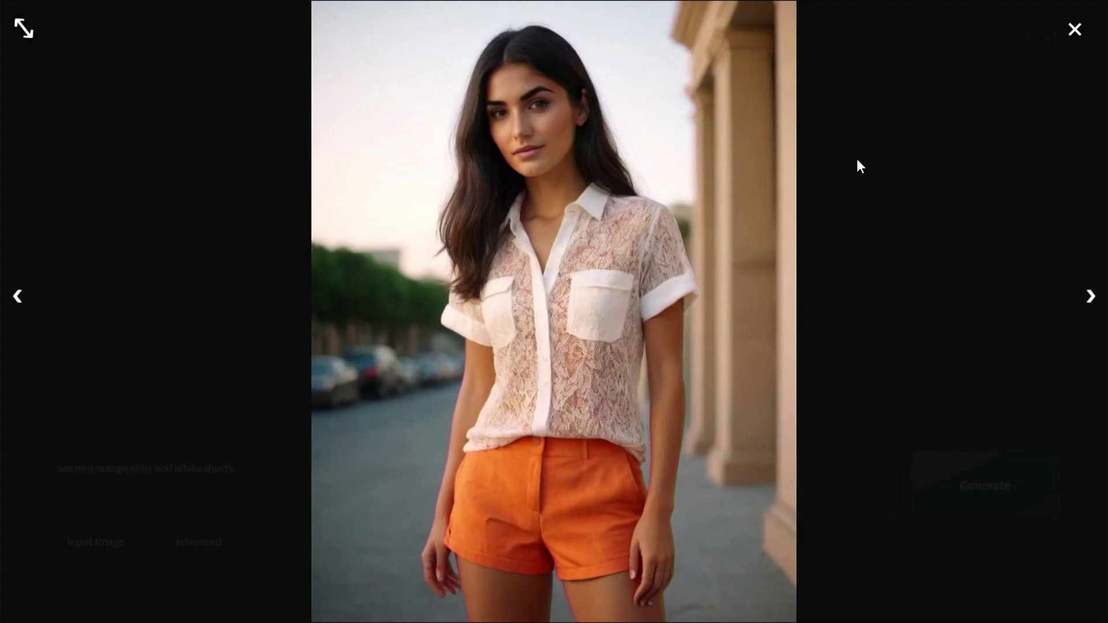
{"action": "left_click", "coordinate": [1075, 29]}
Step: Prepend 'blond hair' to the prompt, generate, and view the close-up blond portrait full screen
{"action": "left_click", "coordinate": [337, 467]}
{"action": "key", "text": "Home"}
{"action": "type", "text": "blond hair"}
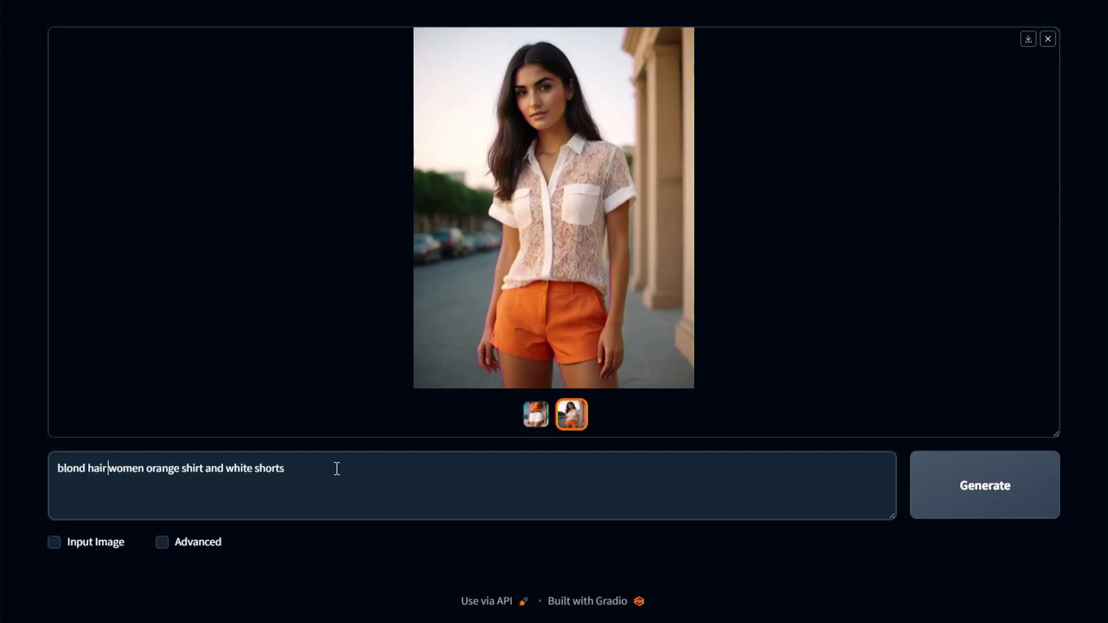
{"action": "key", "text": "ctrl+Return"}
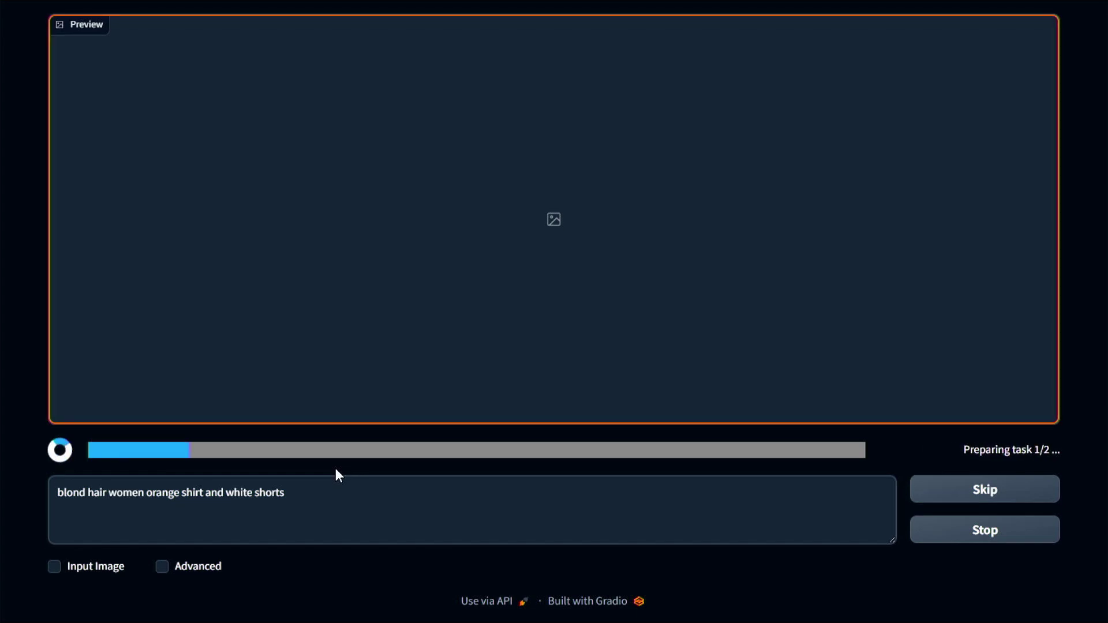
{"action": "left_click", "coordinate": [325, 500]}
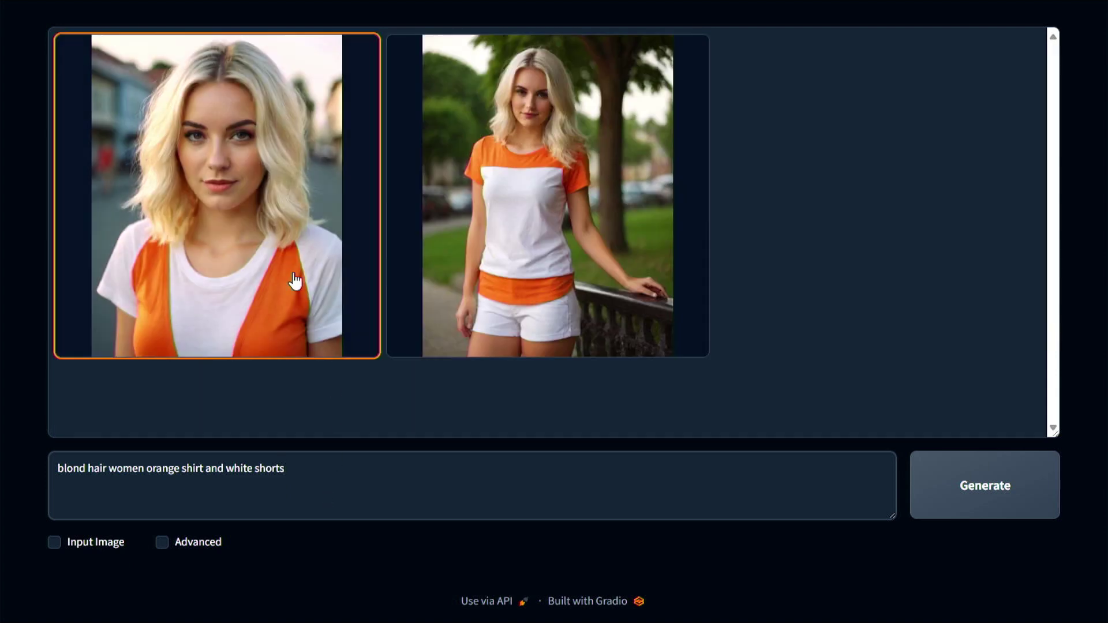
{"action": "left_click", "coordinate": [556, 121]}
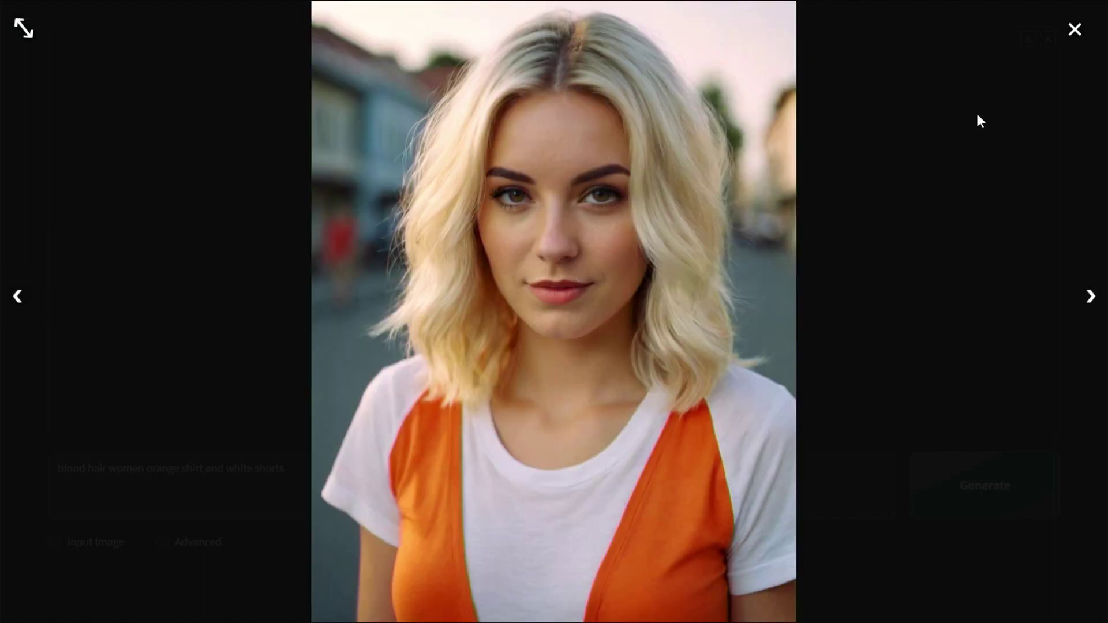
{"action": "left_click", "coordinate": [1075, 30]}
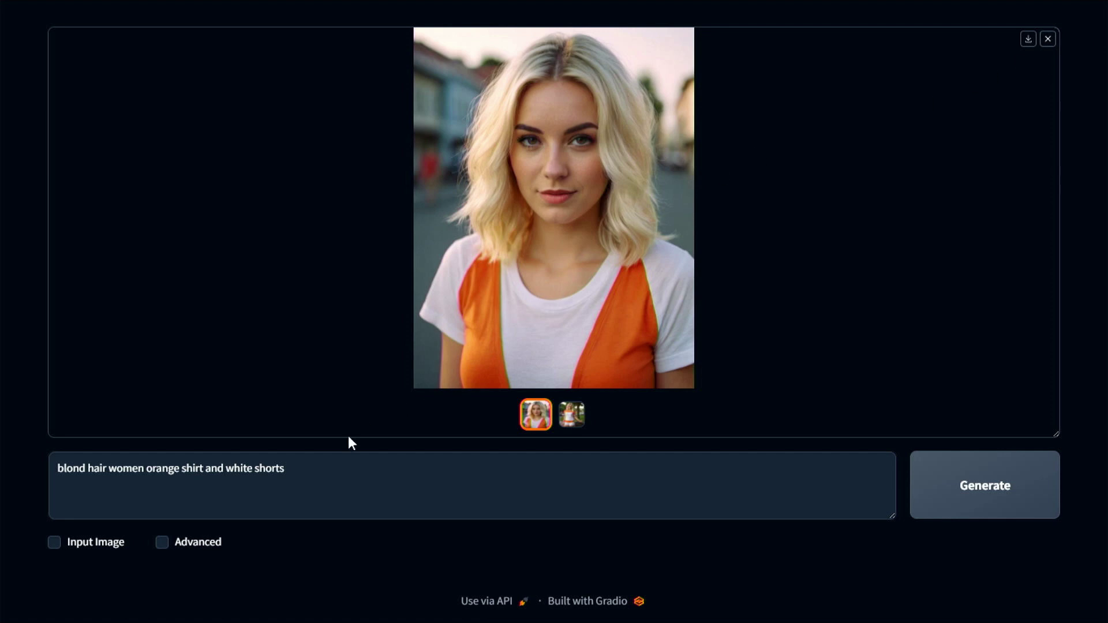
Step: Append 'in a outdoor park', correcting the 'outdor' typo, and generate the park images
{"action": "left_click", "coordinate": [345, 468]}
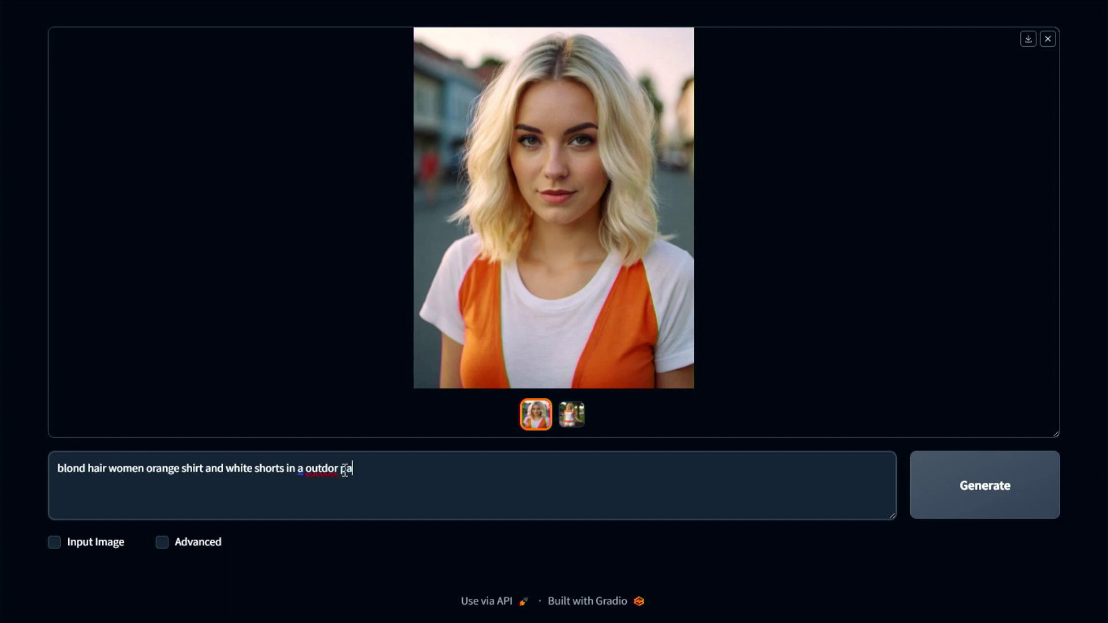
{"action": "type", "text": "rk"}
{"action": "right_click", "coordinate": [327, 466]}
{"action": "left_click", "coordinate": [386, 254]}
{"action": "key", "text": "Left"}
{"action": "key", "text": "BackSpace"}
{"action": "type", "text": "a"}
{"action": "left_click", "coordinate": [963, 484]}
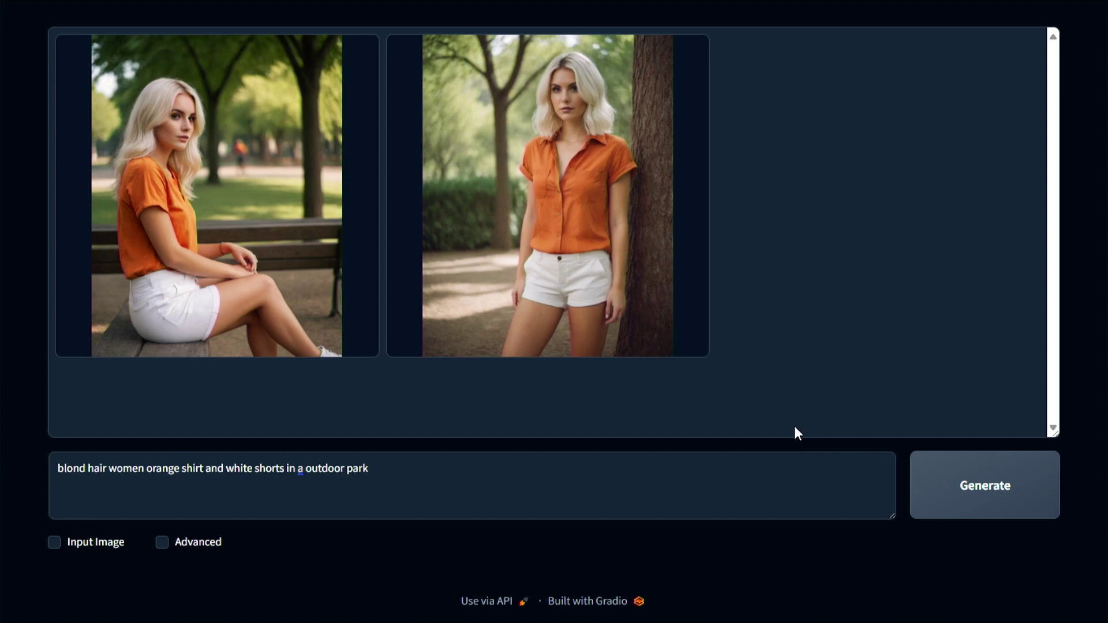
Step: Enlarge the park image of the blond woman standing by a tree
{"action": "left_click", "coordinate": [276, 259]}
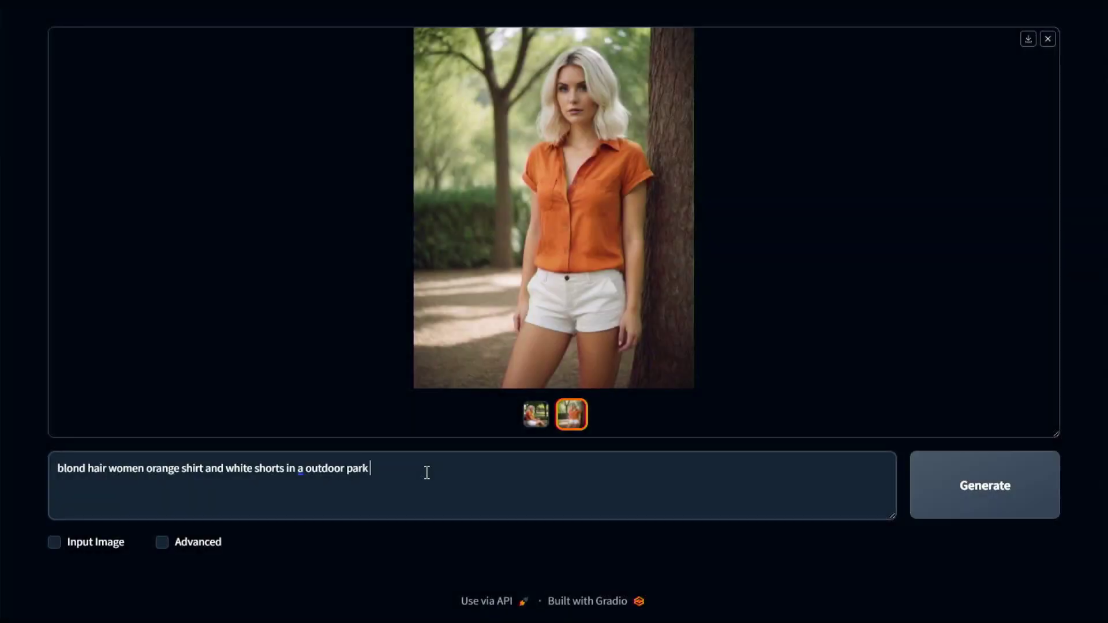
Step: Append 'on a sunny day', generate, and preview both sunny park portraits full size
{"action": "type", "text": "on  on a sunny day"}
{"action": "key", "text": "ctrl+Return"}
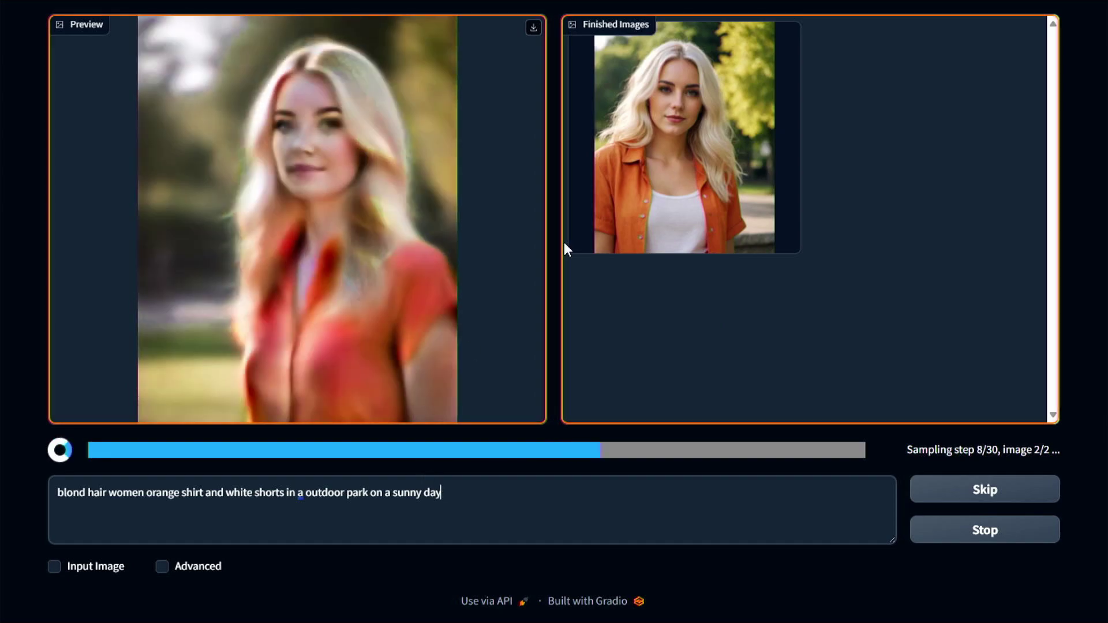
{"action": "left_click", "coordinate": [633, 215]}
{"action": "left_click", "coordinate": [805, 191]}
{"action": "left_click", "coordinate": [1041, 218]}
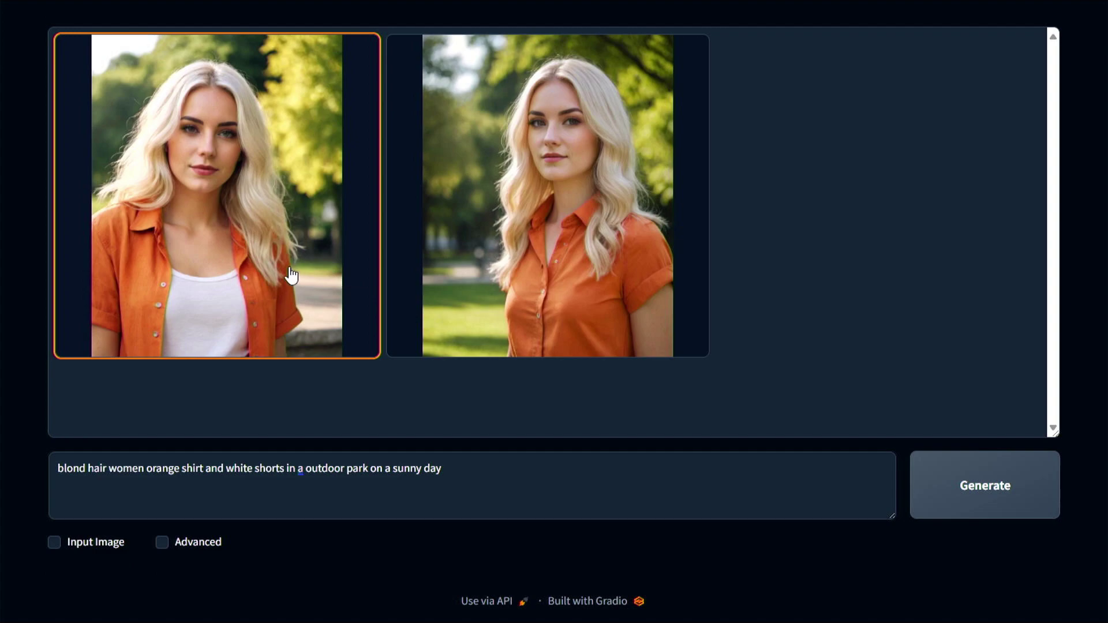
{"action": "left_click", "coordinate": [292, 276]}
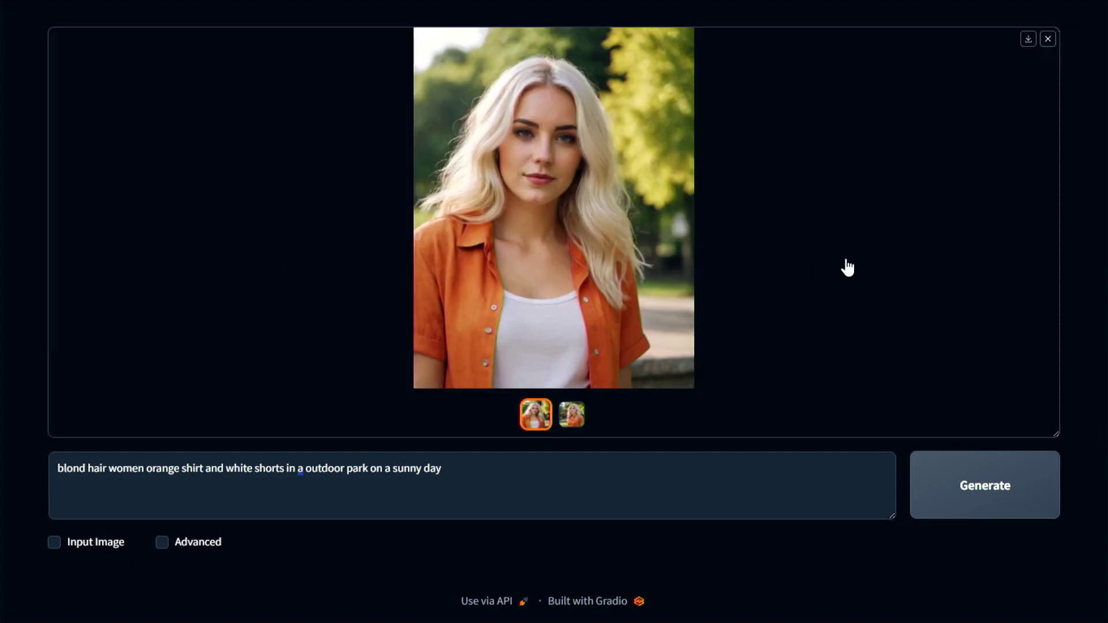
{"action": "left_click", "coordinate": [630, 289]}
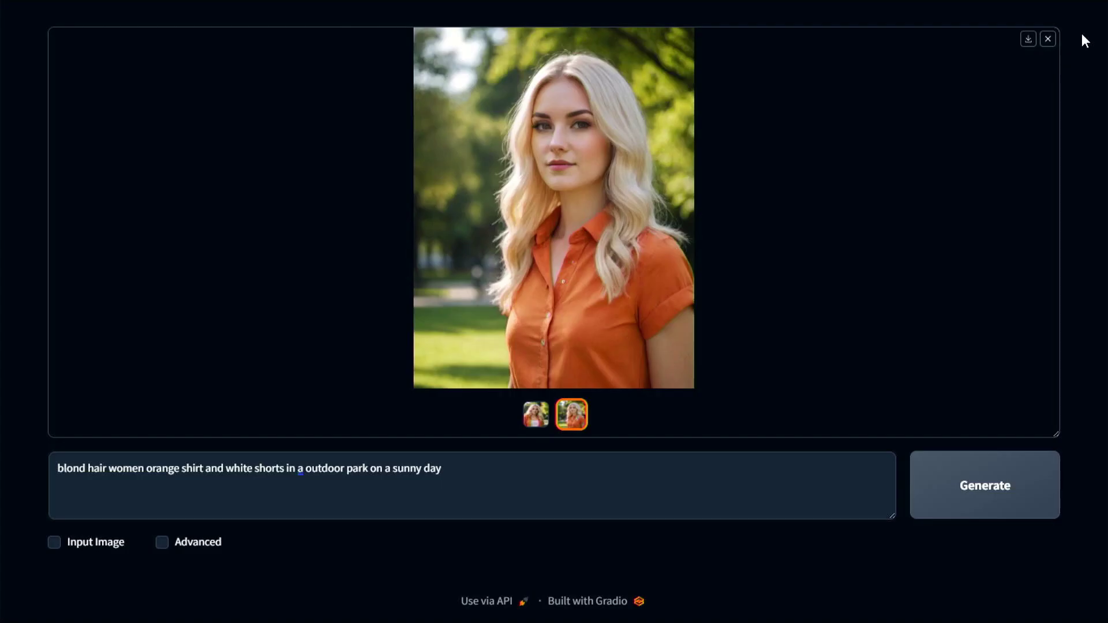
Step: Add a new prompt line of tags: 'women, blond hair, orange shirt, white shorts, outdoor park, sunny day'
{"action": "left_click", "coordinate": [612, 476]}
{"action": "key", "text": "Return"}
{"action": "key", "text": "Return"}
{"action": "type", "text": "blond hair"}
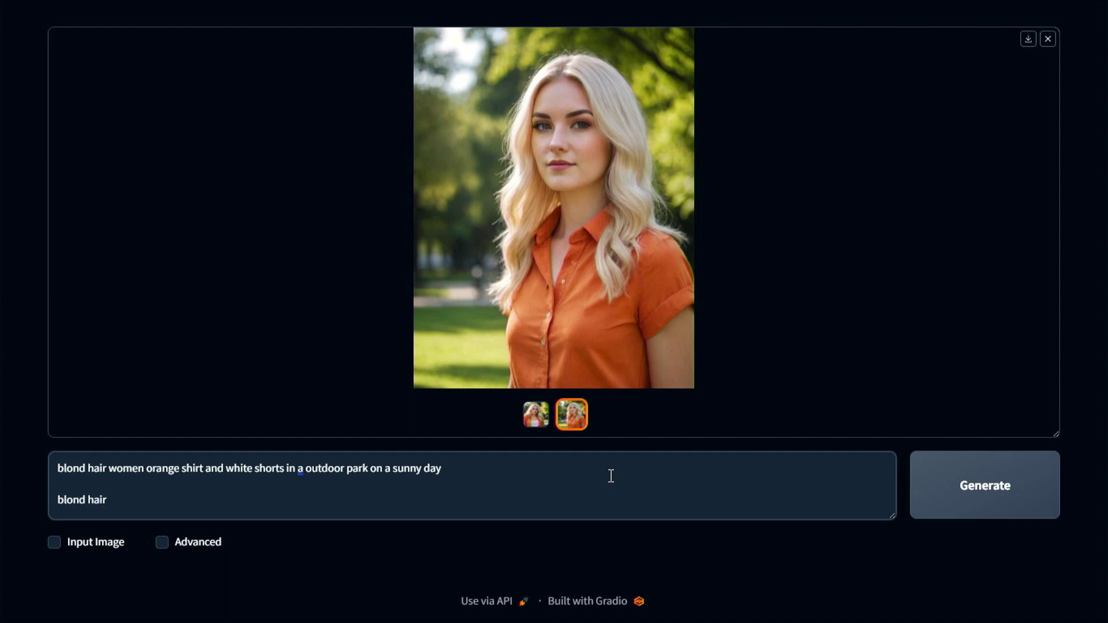
{"action": "key", "text": "Home"}
{"action": "type", "text": "women,"}
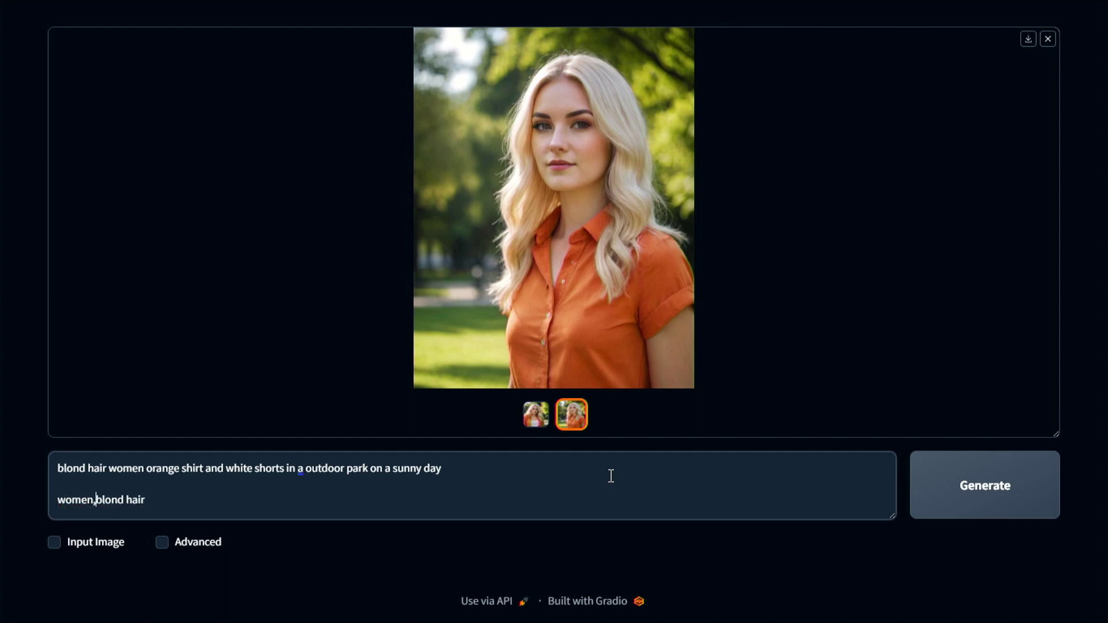
{"action": "key", "text": "End"}
{"action": "type", "text": ", orange shirt"}
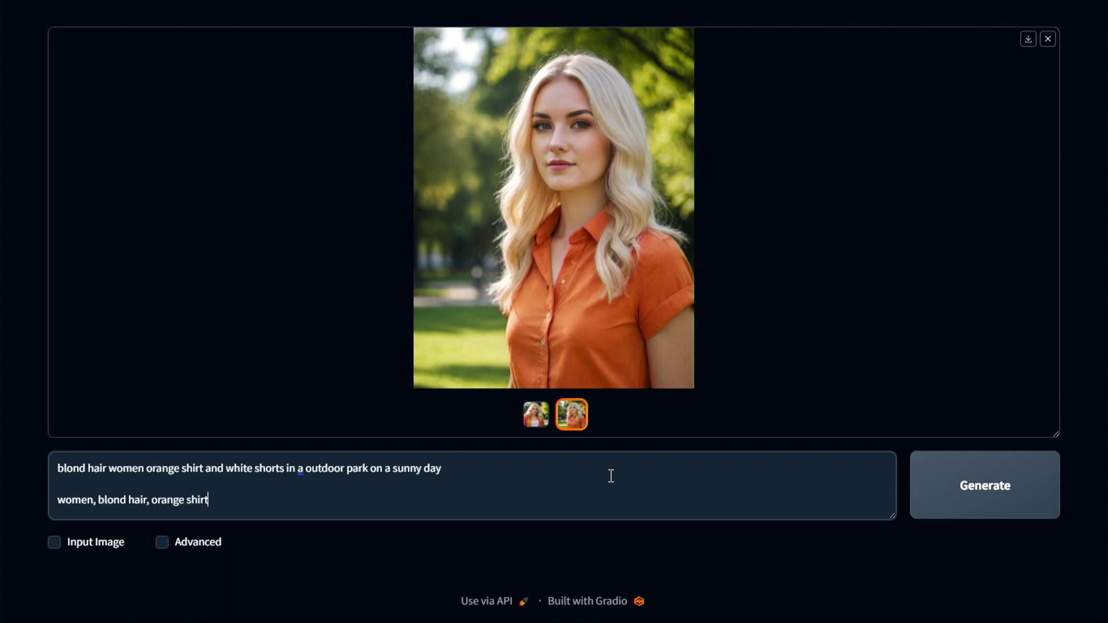
{"action": "type", "text": ", white shorts, outdoor park, "}
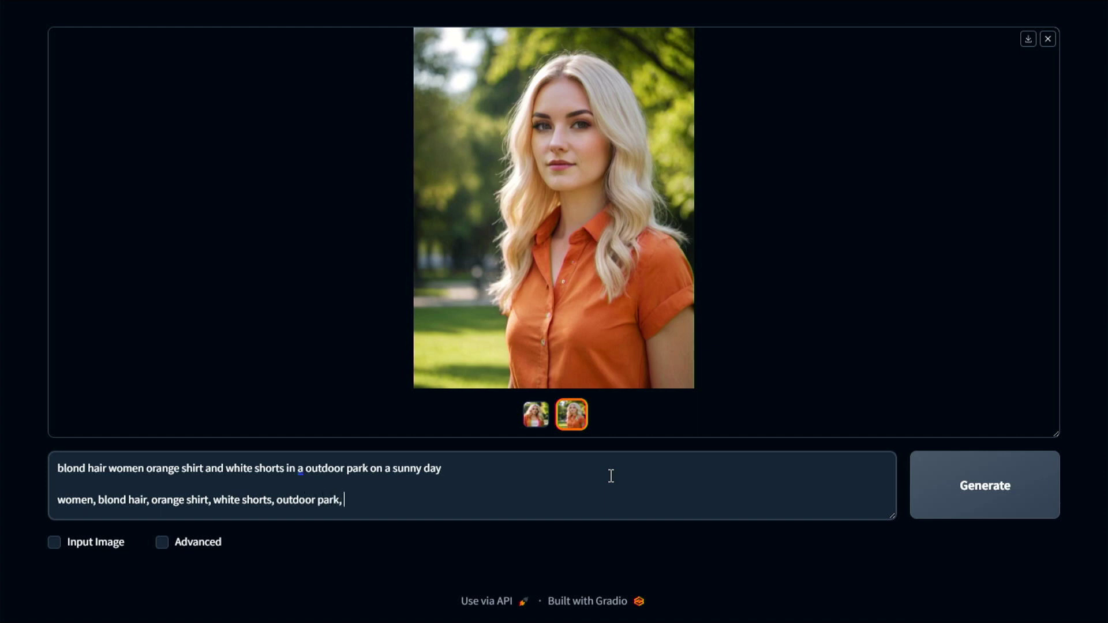
{"action": "type", "text": "sunny day"}
Step: Delete the old sentence-style prompt line and the leftover blank line
{"action": "key", "text": "Up"}
{"action": "key", "text": "Up"}
{"action": "key", "text": "shift+End"}
{"action": "key", "text": "ctrl+Home"}
{"action": "key", "text": "shift+End"}
{"action": "key", "text": "Delete"}
{"action": "key", "text": "Delete"}
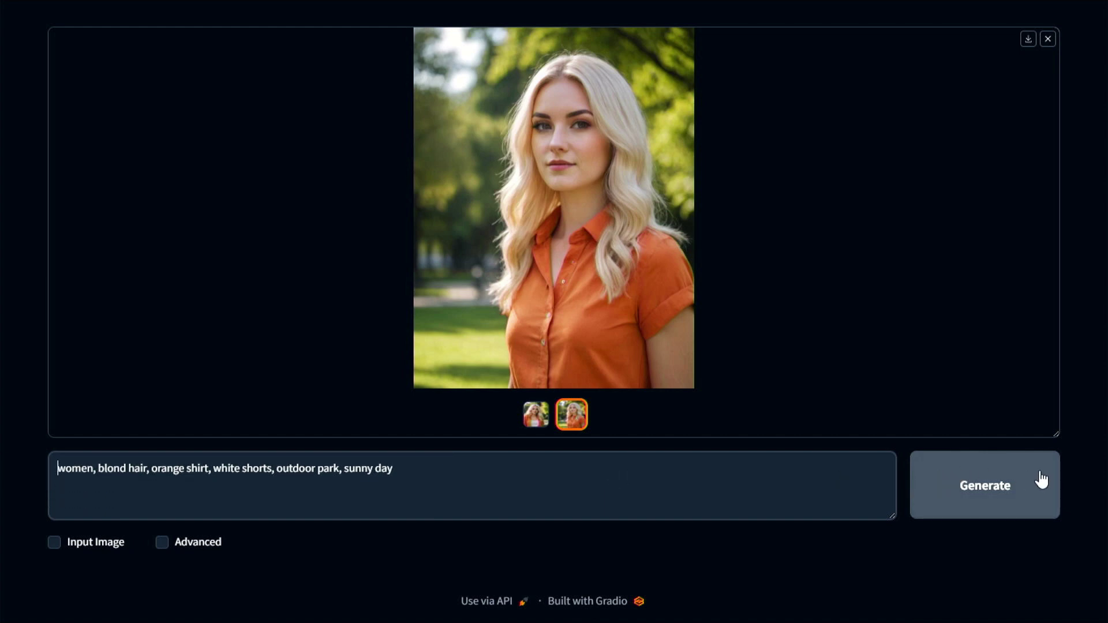
Step: Generate two images from the blond-woman tag prompt
{"action": "left_click", "coordinate": [1027, 489]}
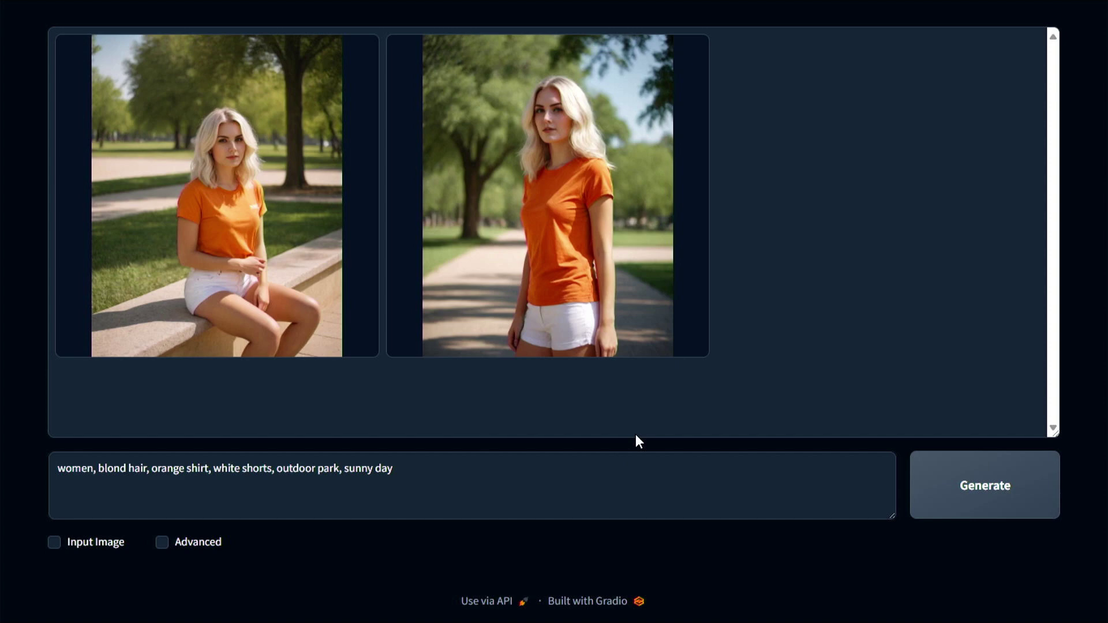
Step: Replace the prompt with 'waterfall, forest, trees, lake, night' and generate with Ctrl+Enter
{"action": "left_click", "coordinate": [446, 464]}
{"action": "key", "text": "ctrl+a"}
{"action": "type", "text": "wate"}
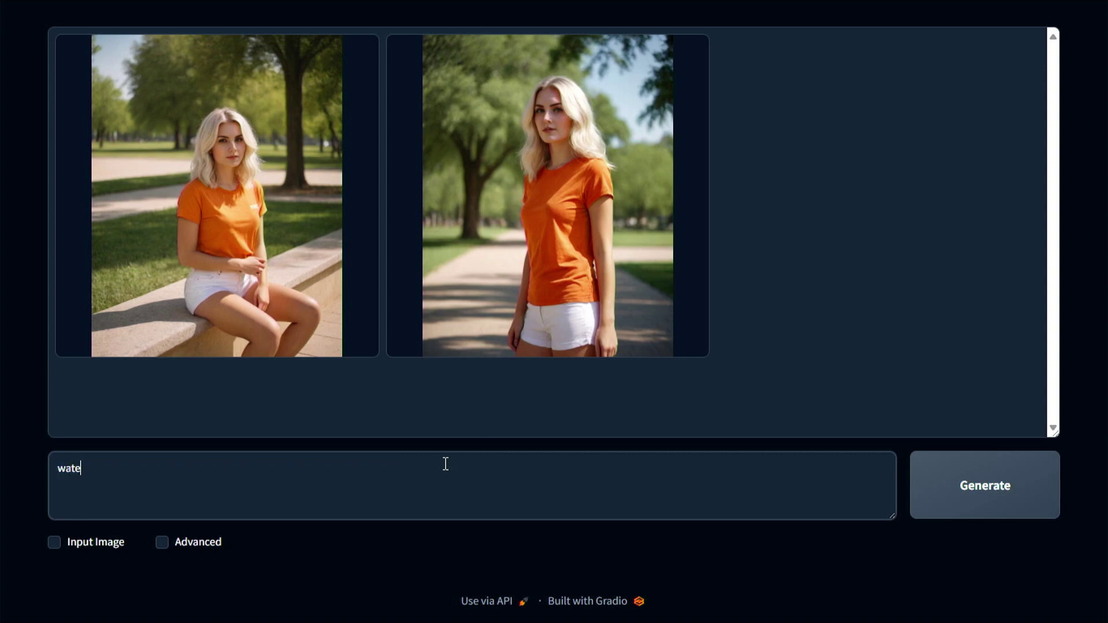
{"action": "key", "text": "BackSpace"}
{"action": "key", "text": "BackSpace"}
{"action": "key", "text": "BackSpace"}
{"action": "key", "text": "BackSpace"}
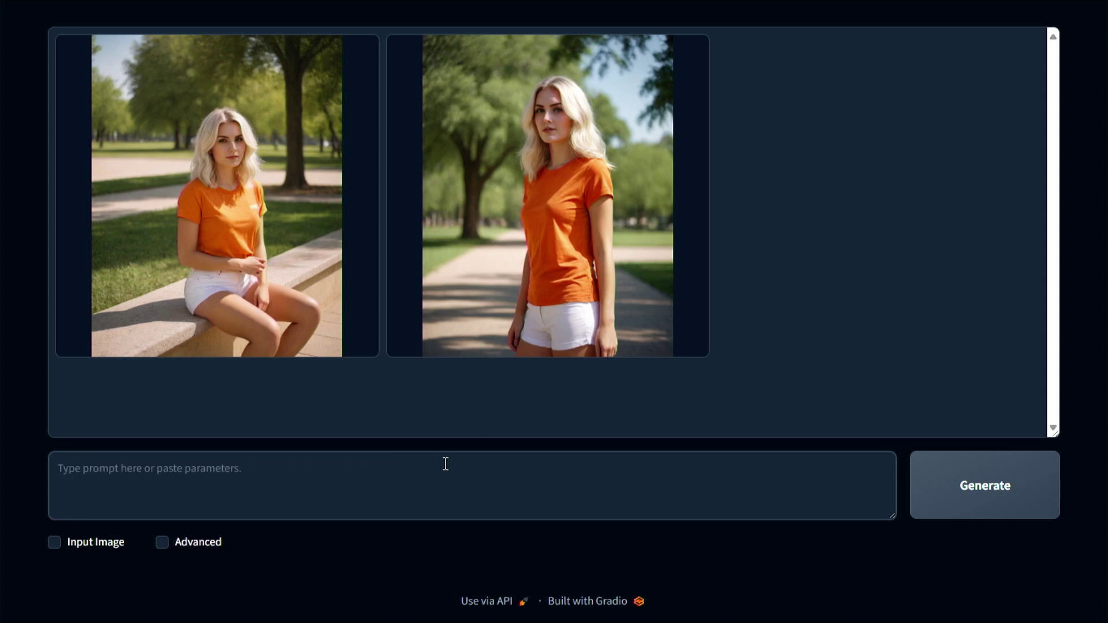
{"action": "type", "text": "water"}
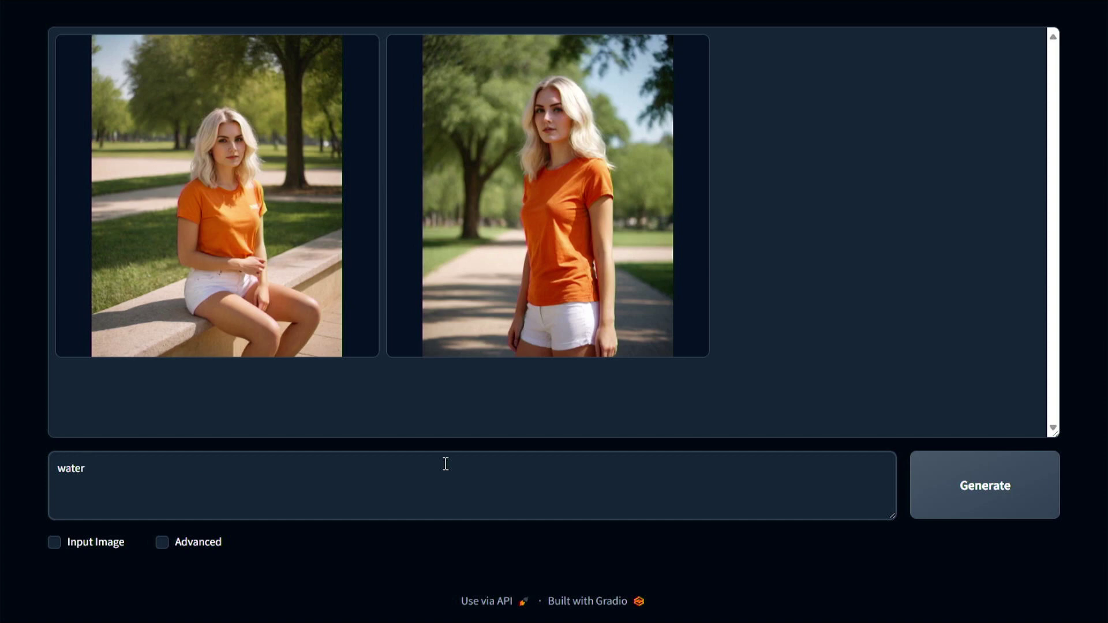
{"action": "type", "text": "fall, forest, trees,  lake,"}
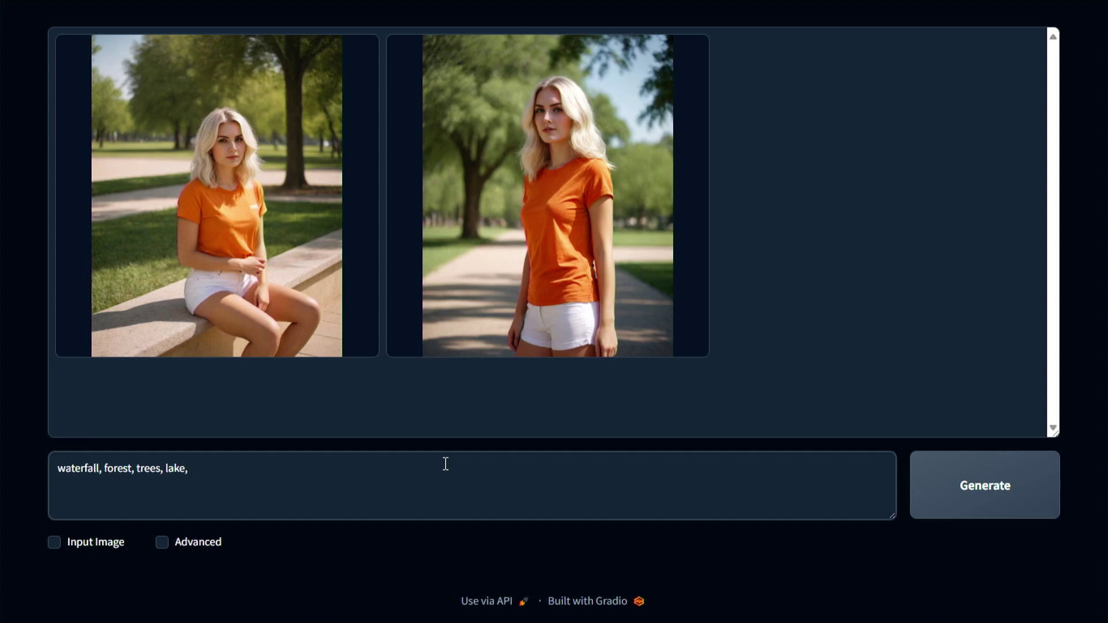
{"action": "type", "text": "night"}
{"action": "key", "text": "ctrl+Return"}
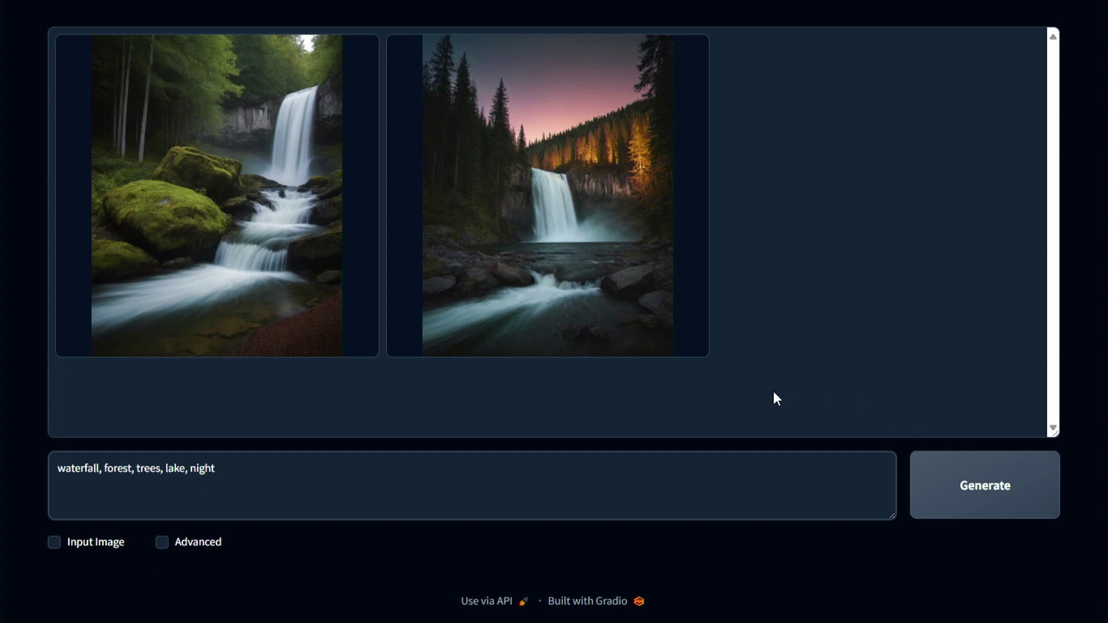
Step: Inspect the second waterfall image full screen, generate a new pair, and extend the prompt to 'night sky'
{"action": "left_click", "coordinate": [468, 256]}
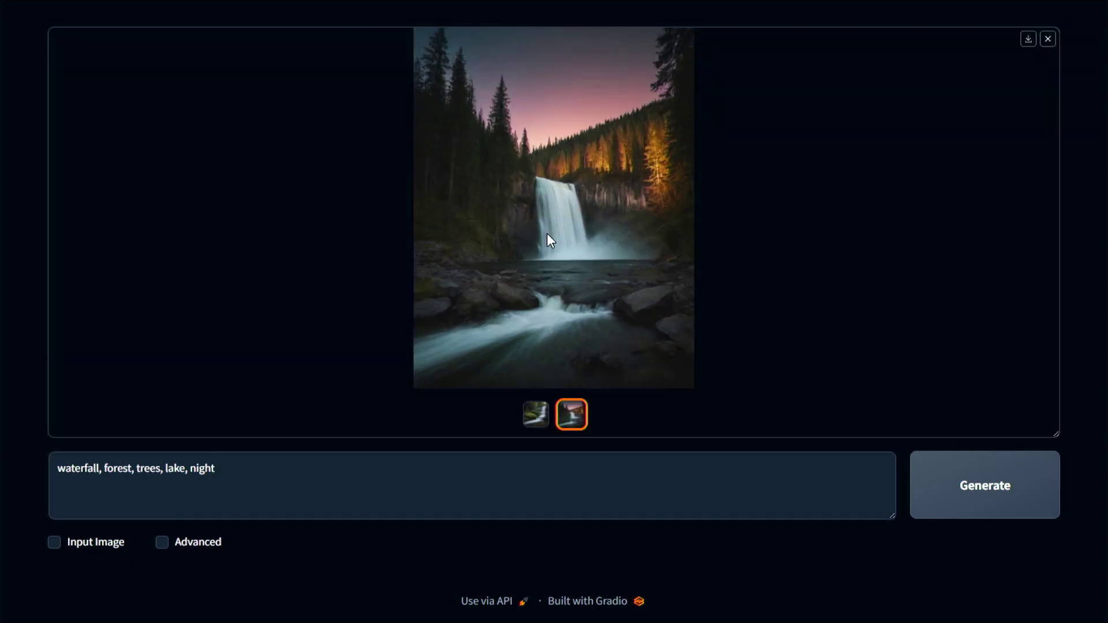
{"action": "left_click", "coordinate": [601, 289]}
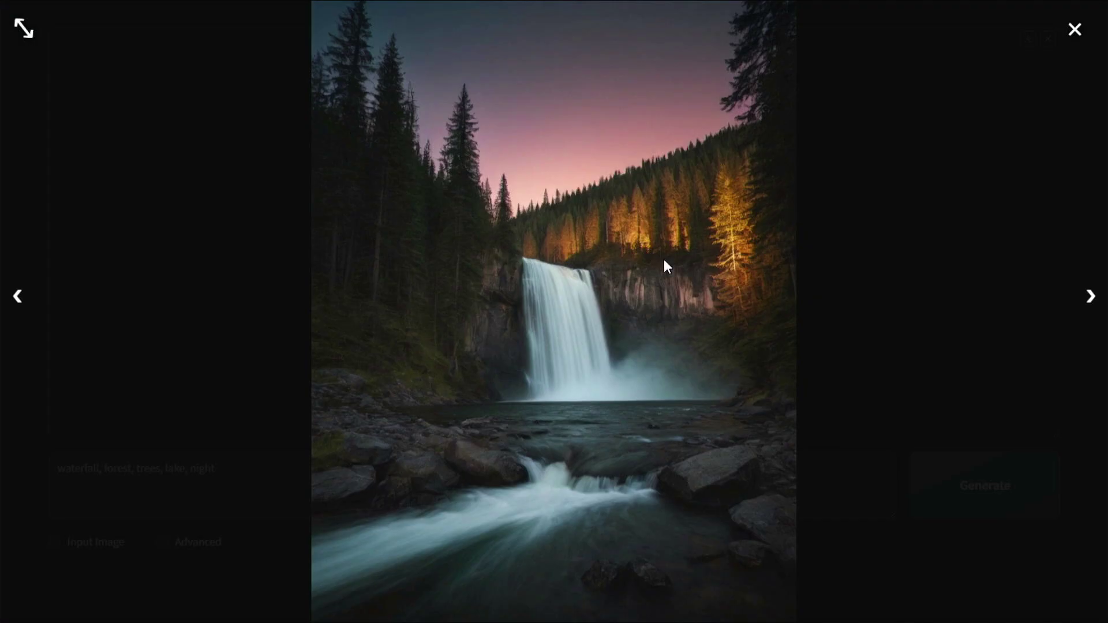
{"action": "left_click", "coordinate": [894, 241]}
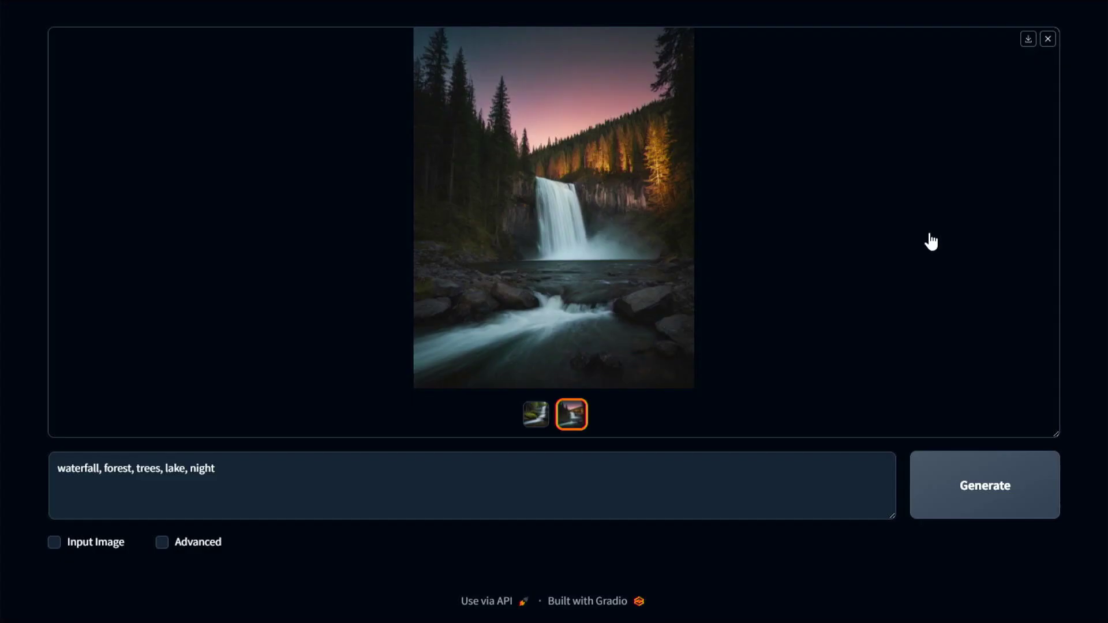
{"action": "left_click", "coordinate": [947, 485]}
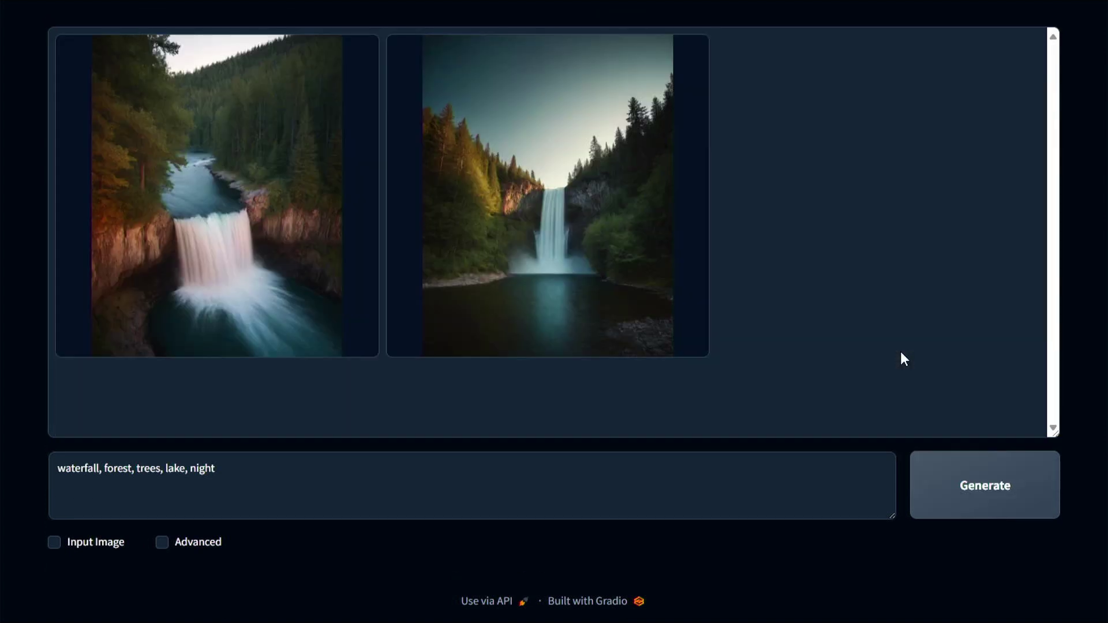
{"action": "left_click", "coordinate": [389, 482]}
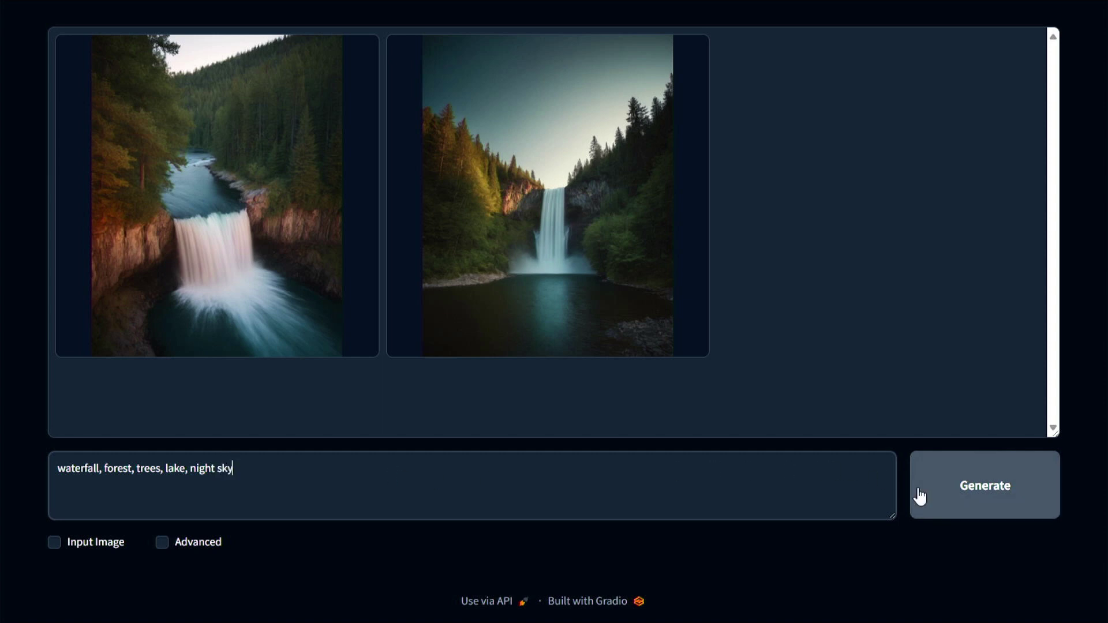
Step: Generate with the 'night sky' prompt, view the first result full screen, then append 'with stars'
{"action": "left_click", "coordinate": [955, 501]}
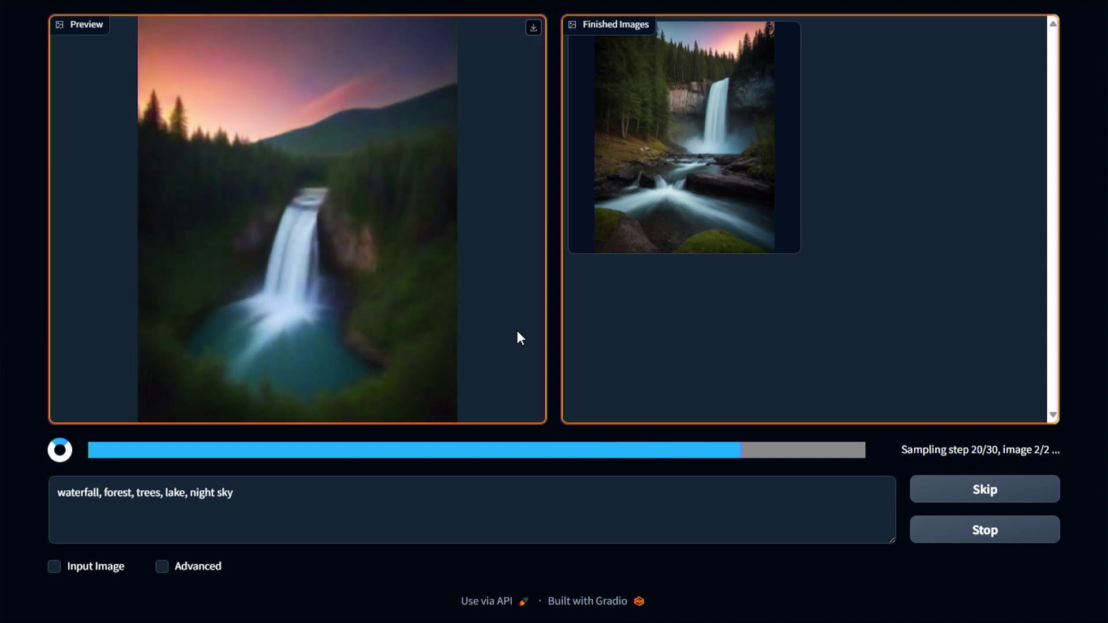
{"action": "left_click", "coordinate": [672, 130]}
{"action": "left_click", "coordinate": [790, 182]}
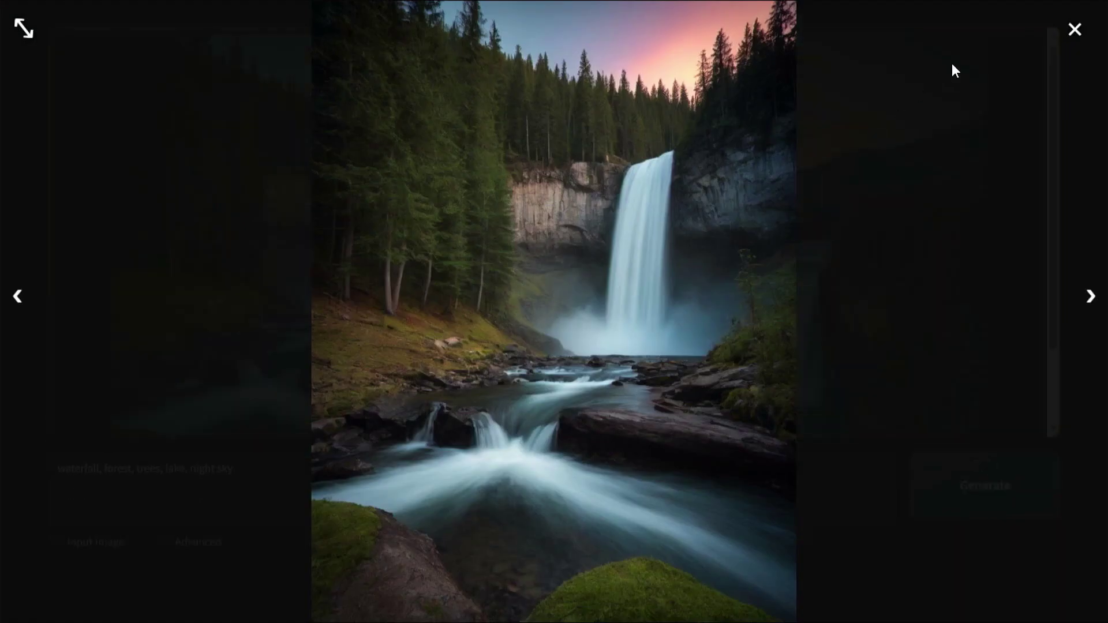
{"action": "left_click", "coordinate": [1073, 30]}
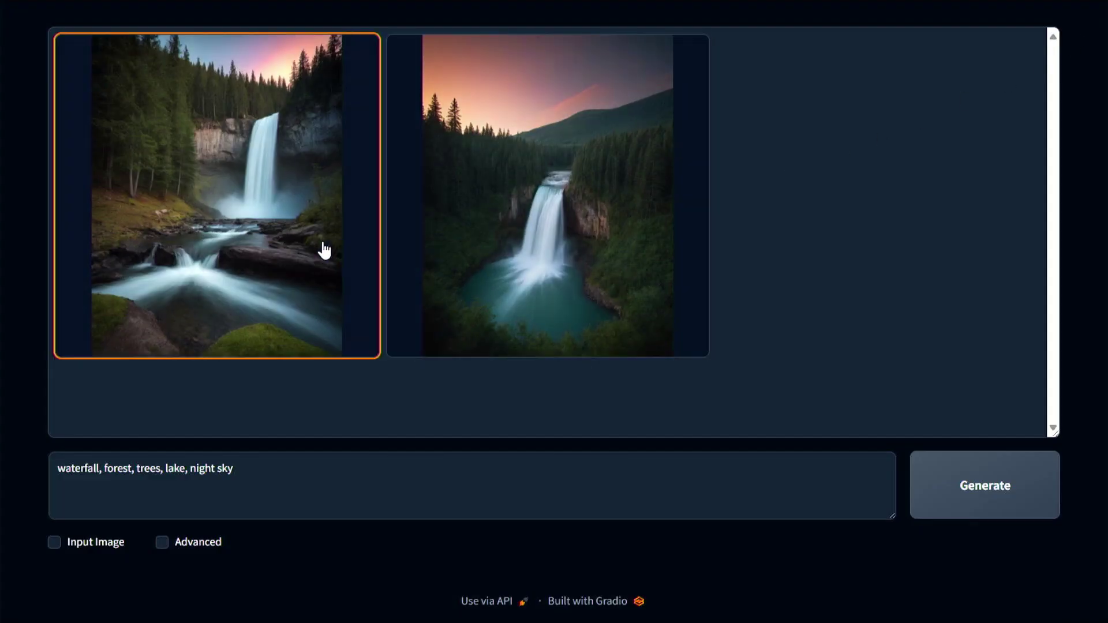
{"action": "left_click", "coordinate": [275, 484]}
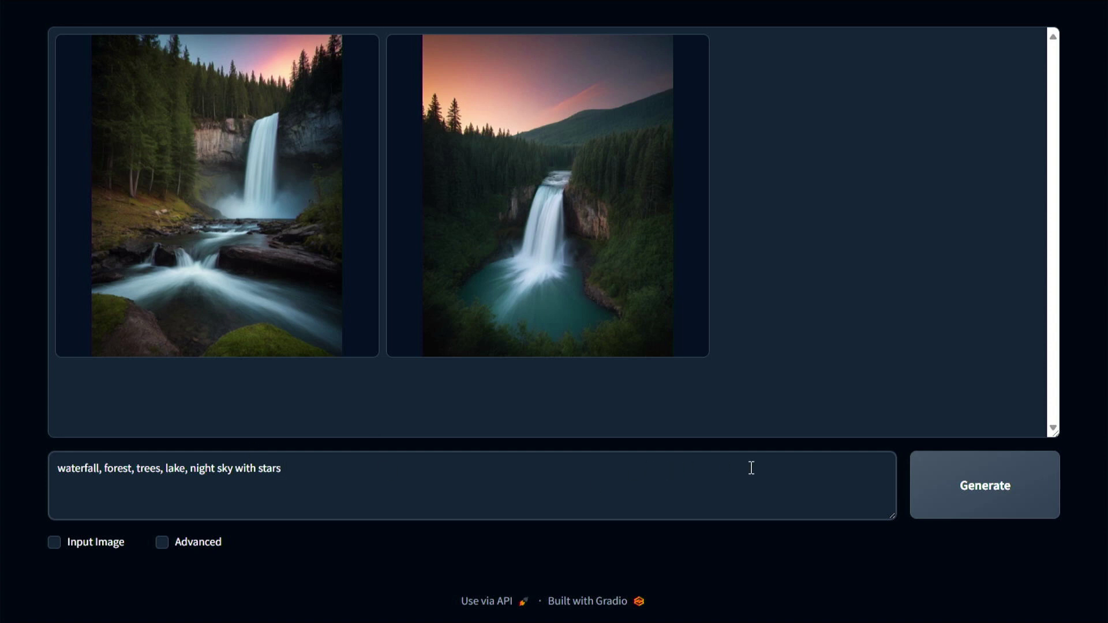
Step: Generate, insert 'dark' before 'night sky', and inspect the first starry waterfall image full screen
{"action": "left_click", "coordinate": [966, 491]}
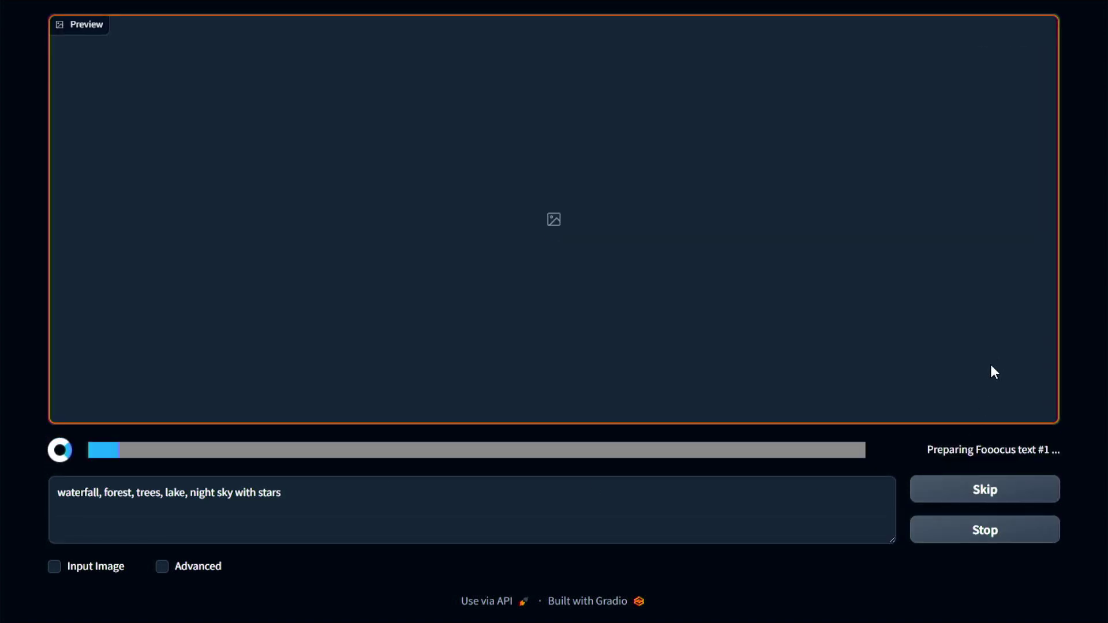
{"action": "type", "text": "dark"}
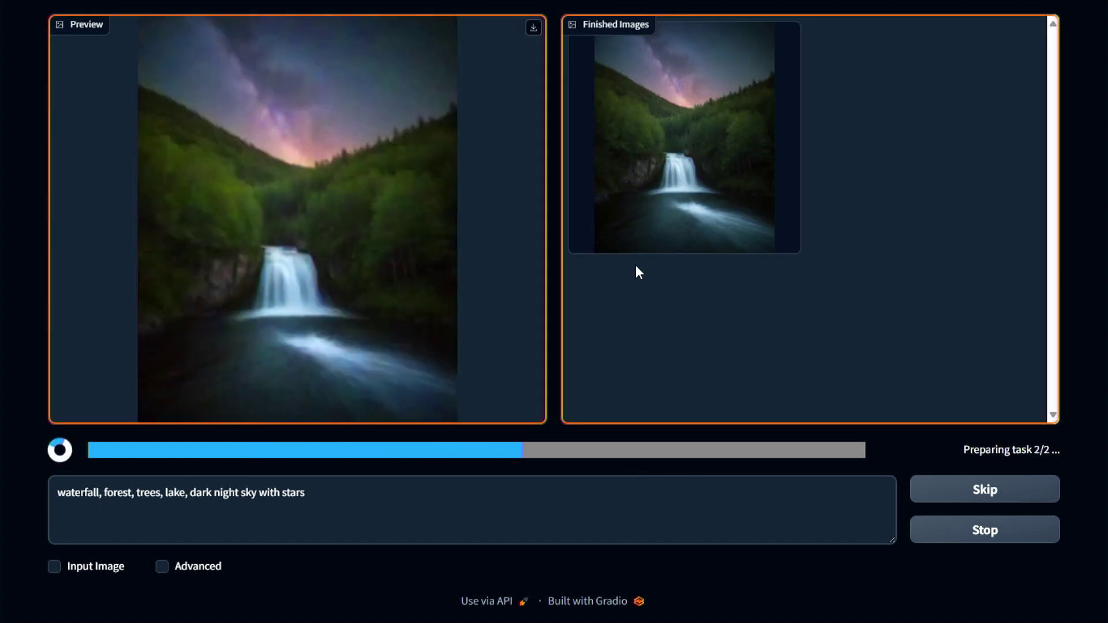
{"action": "left_click", "coordinate": [640, 237]}
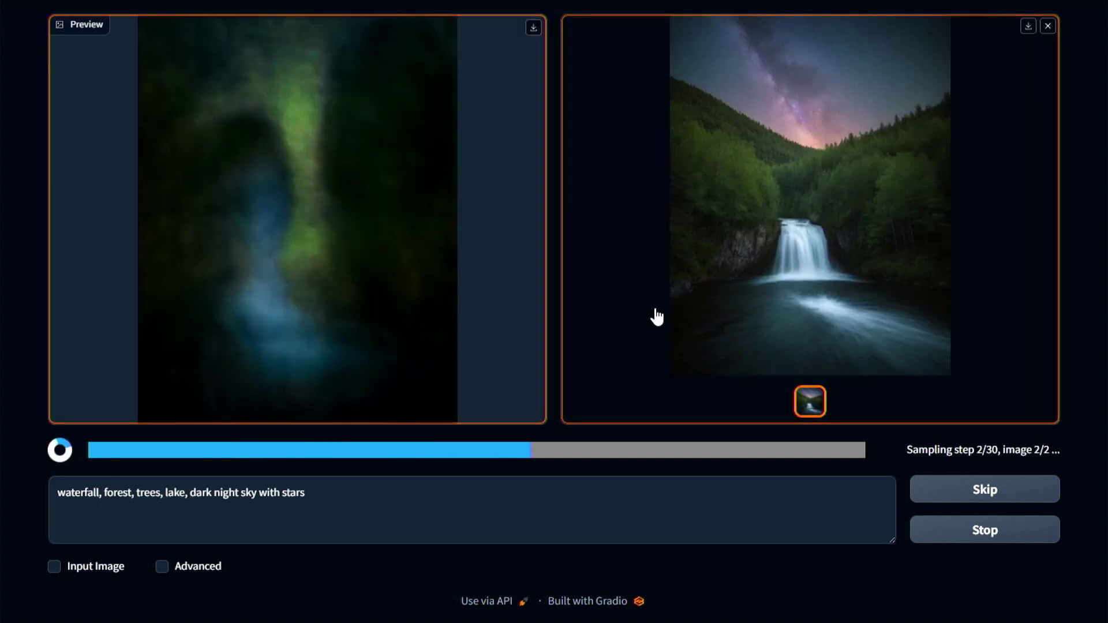
{"action": "left_click", "coordinate": [787, 190]}
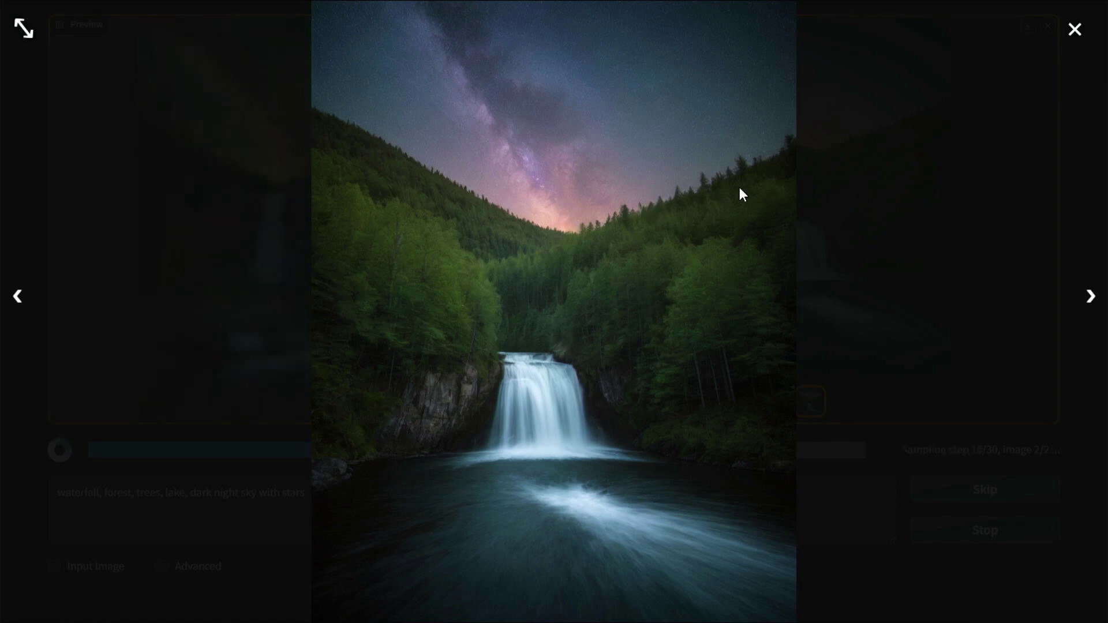
{"action": "left_click", "coordinate": [916, 191]}
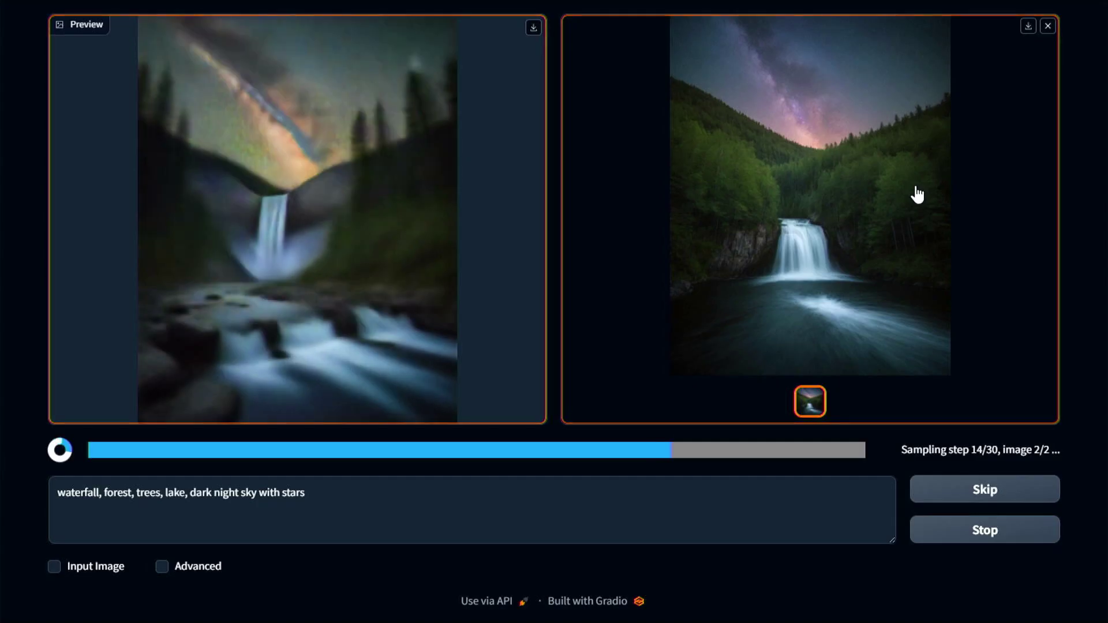